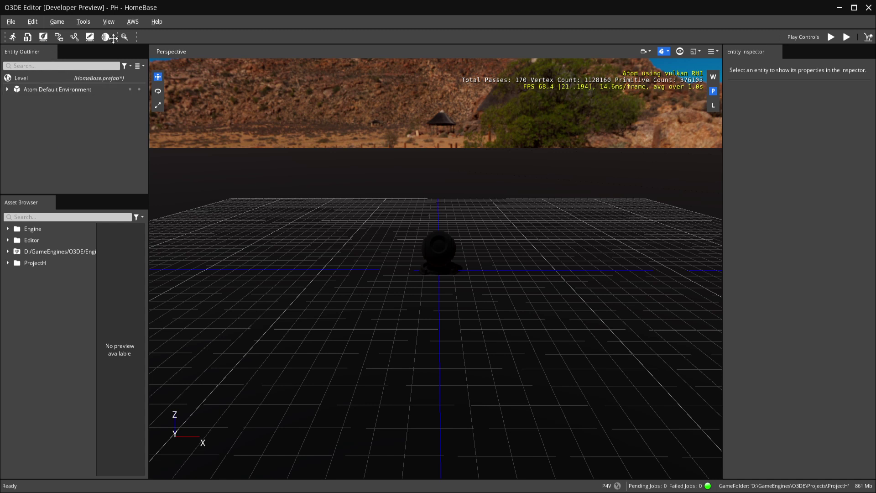
- Expand Atom Default Environment to list Ground, Sun, Global Sky, Camera, Grid and Shader Ball
{"action": "left_click", "coordinate": [78, 21]}
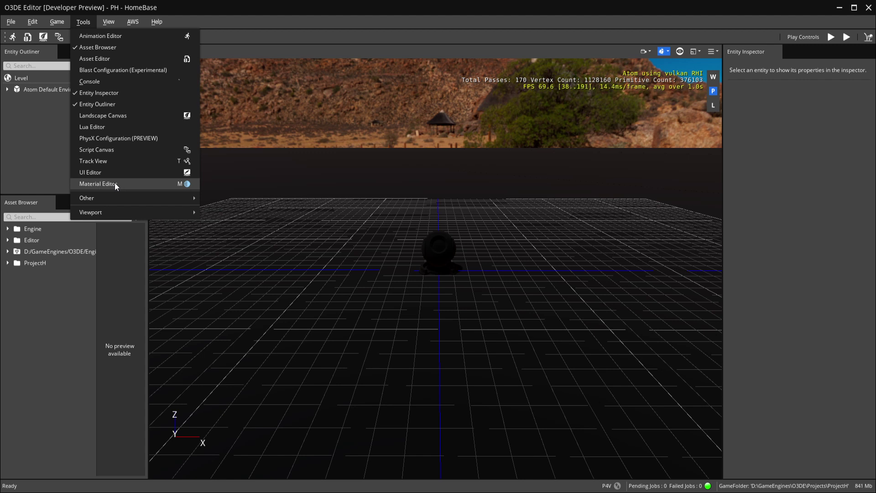
{"action": "left_click", "coordinate": [55, 158]}
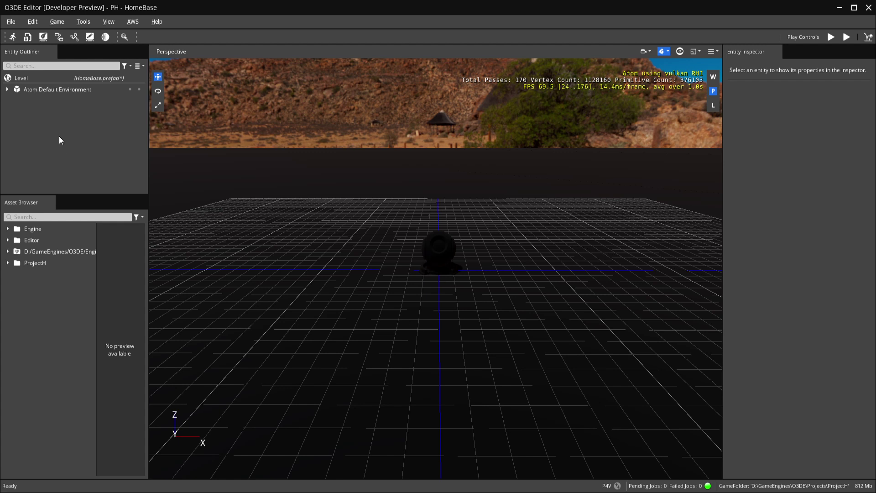
{"action": "left_click", "coordinate": [6, 90]}
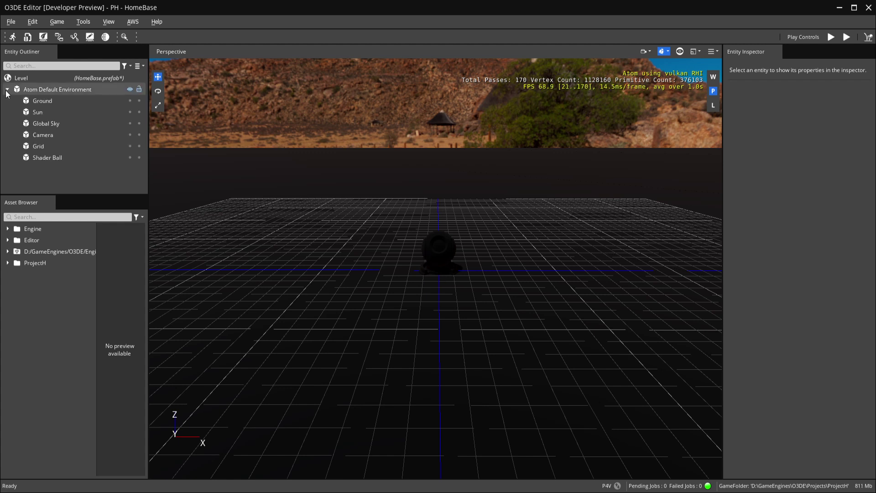
- Select the Shader Ball entity and add a Material component to it
{"action": "double_click", "coordinate": [45, 158]}
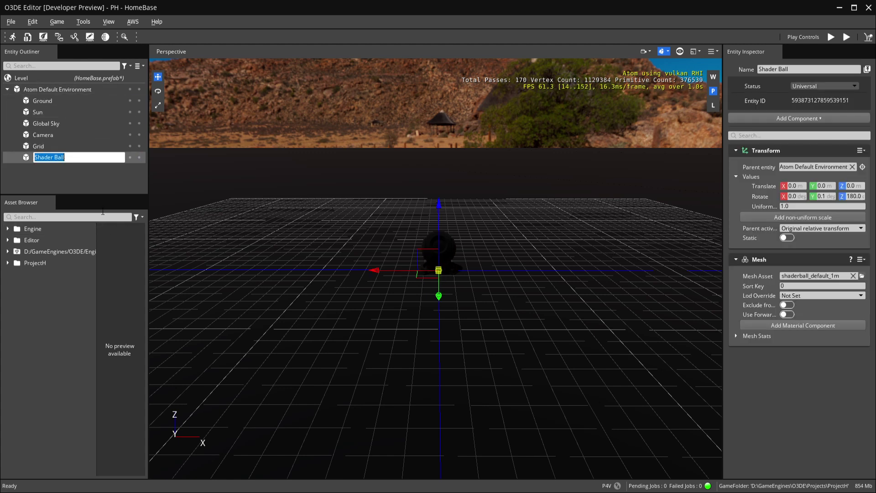
{"action": "left_click", "coordinate": [94, 190]}
{"action": "left_click", "coordinate": [66, 158]}
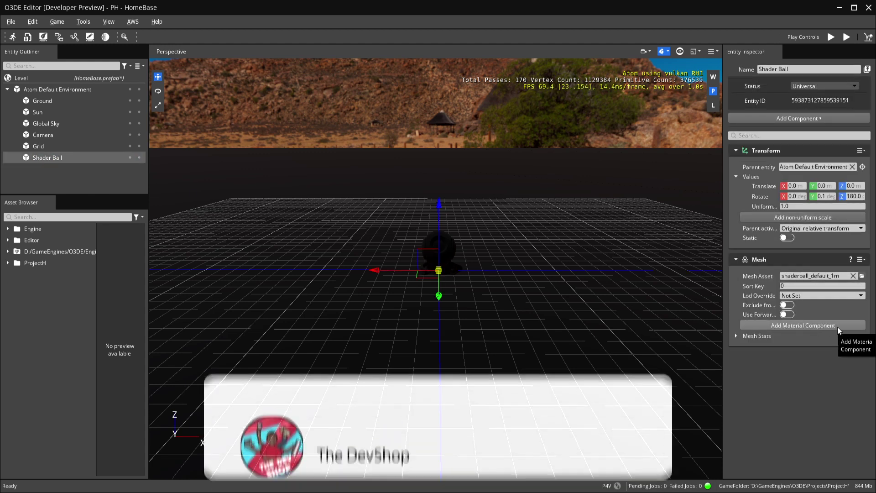
{"action": "left_click", "coordinate": [799, 327]}
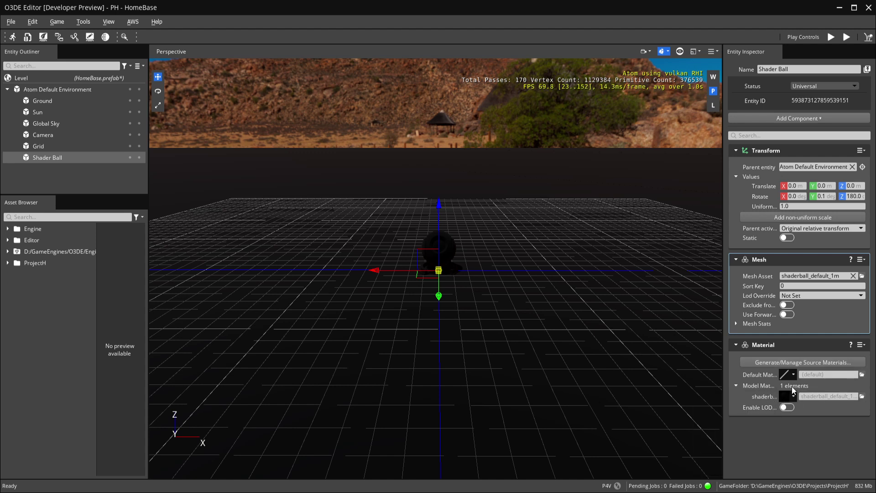
- Generate shaderball_default_1m_shaderball_01.material for the slot and open it in the Material Editor
{"action": "mouse_move", "coordinate": [793, 402]}
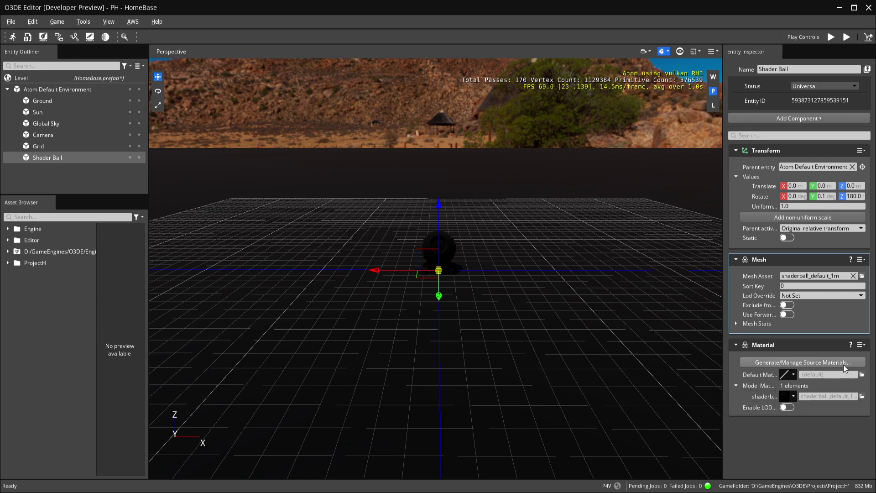
{"action": "left_click", "coordinate": [807, 362]}
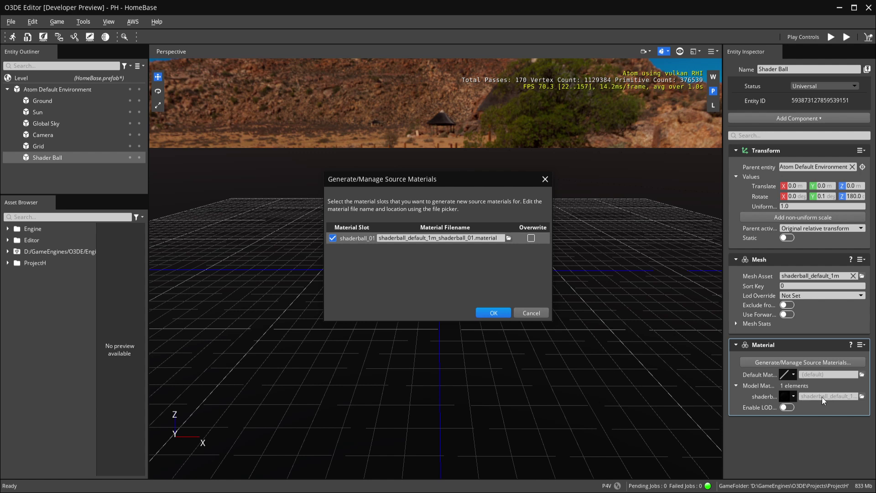
{"action": "left_click", "coordinate": [495, 312]}
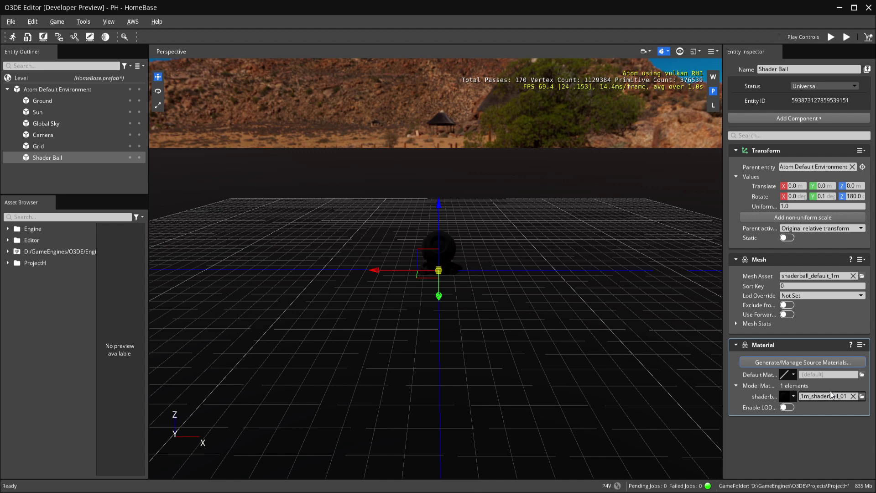
{"action": "left_click", "coordinate": [794, 396]}
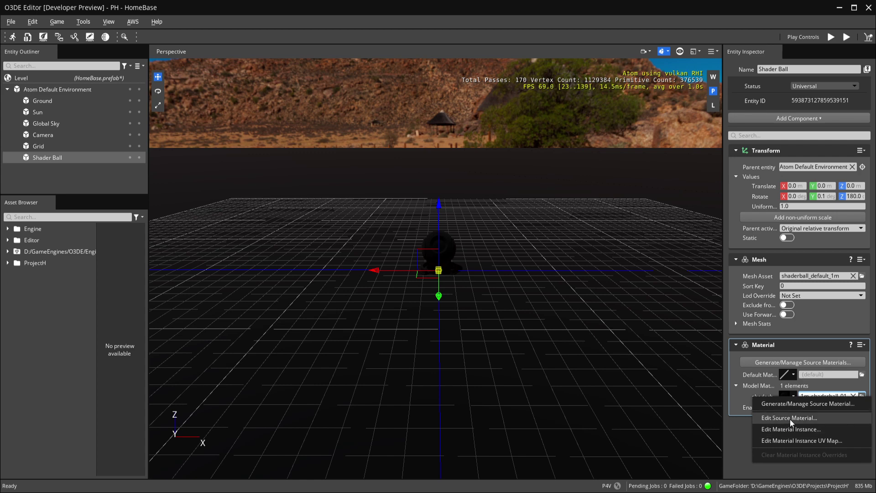
{"action": "left_click", "coordinate": [800, 417]}
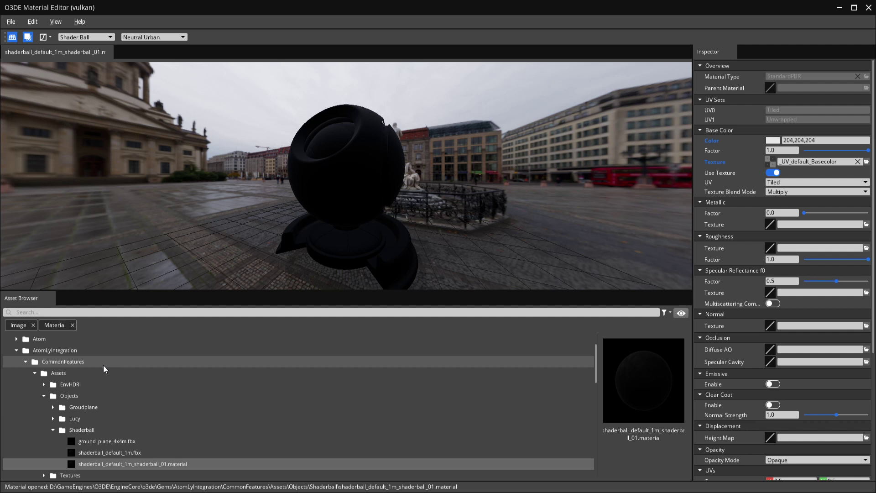
- Widen the Asset Browser preview pane to enlarge the shaderball material thumbnail
{"action": "left_click_drag", "start_coordinate": [599, 374], "coordinate": [569, 363]}
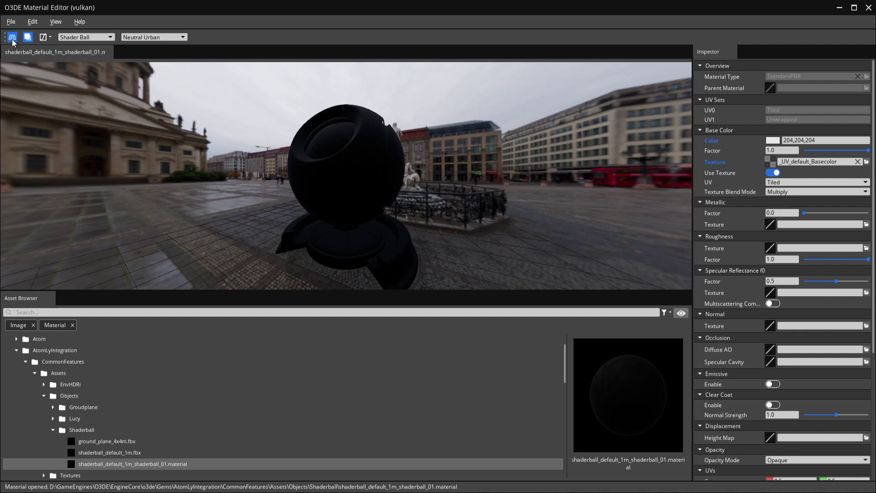
{"action": "left_click", "coordinate": [28, 38]}
{"action": "left_click", "coordinate": [28, 38]}
{"action": "left_click", "coordinate": [28, 38]}
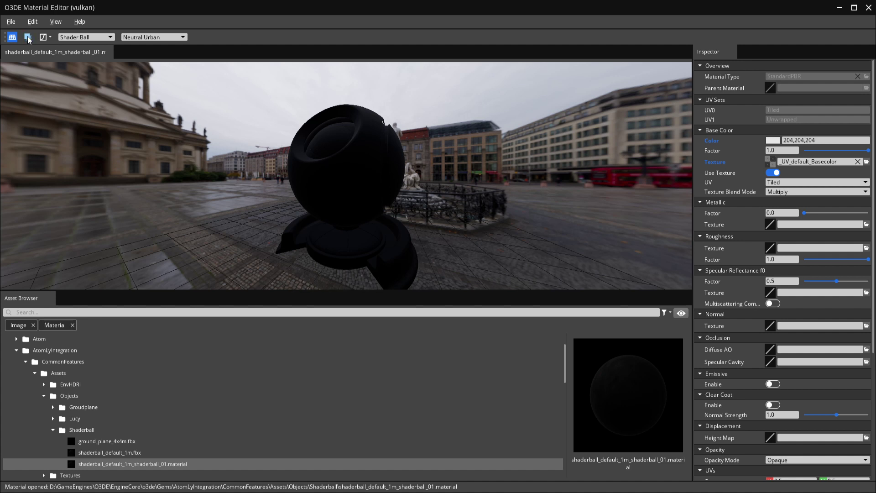
{"action": "left_click", "coordinate": [28, 37]}
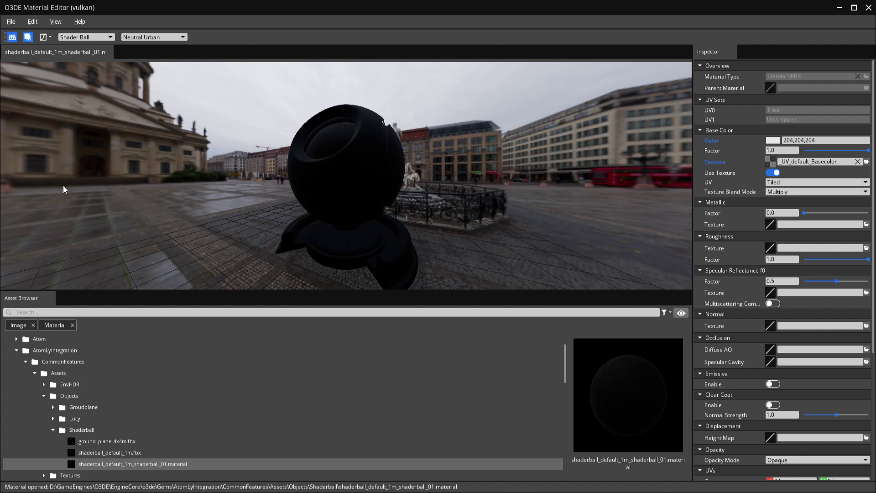
{"action": "left_click", "coordinate": [110, 37]}
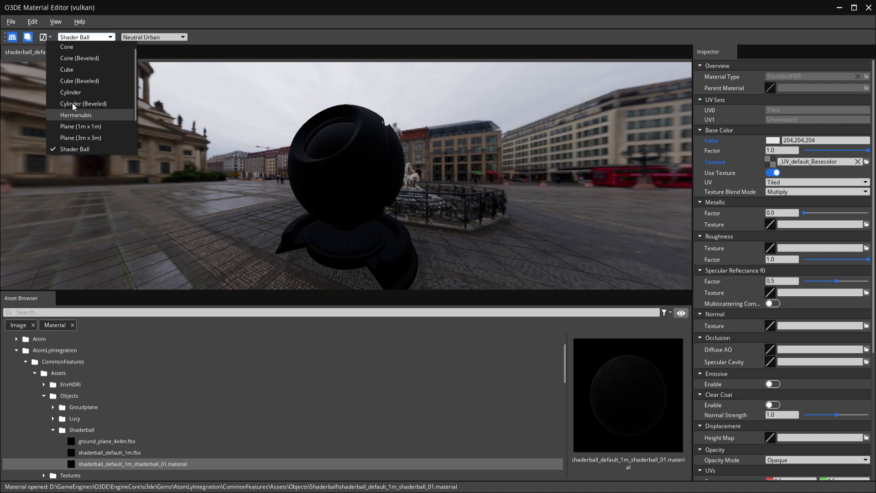
{"action": "left_click", "coordinate": [75, 48]}
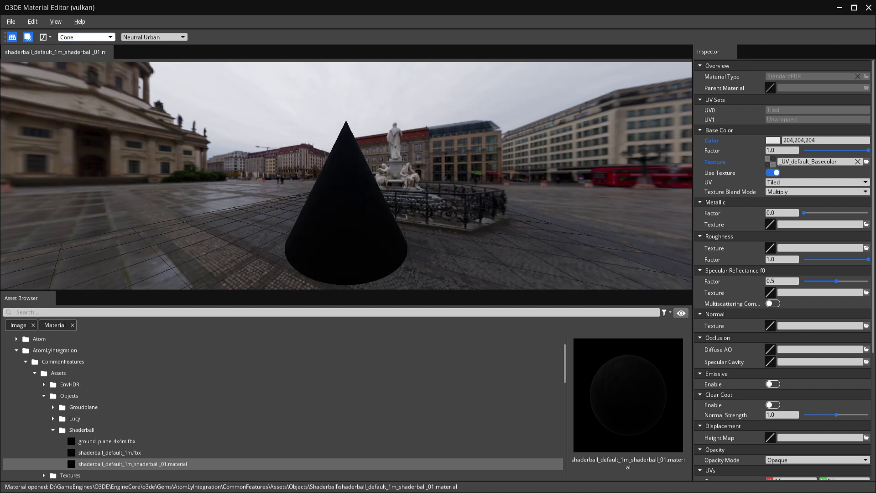
{"action": "left_click", "coordinate": [80, 35]}
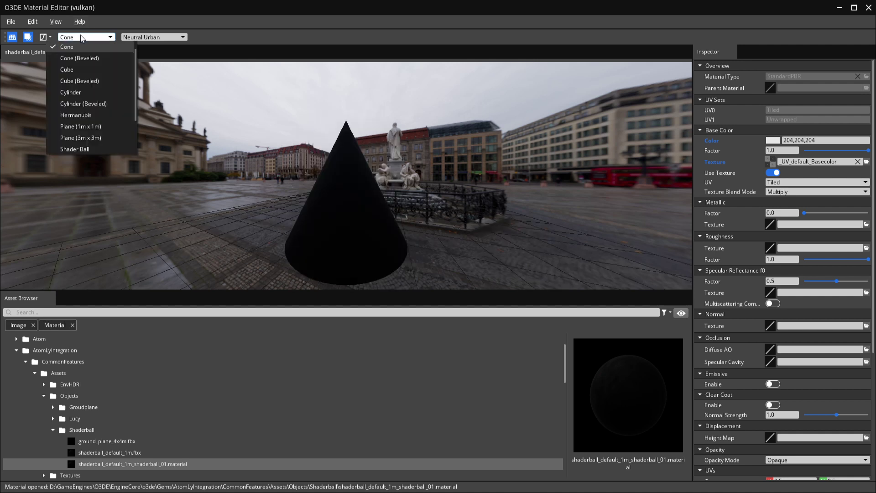
{"action": "left_click", "coordinate": [83, 148]}
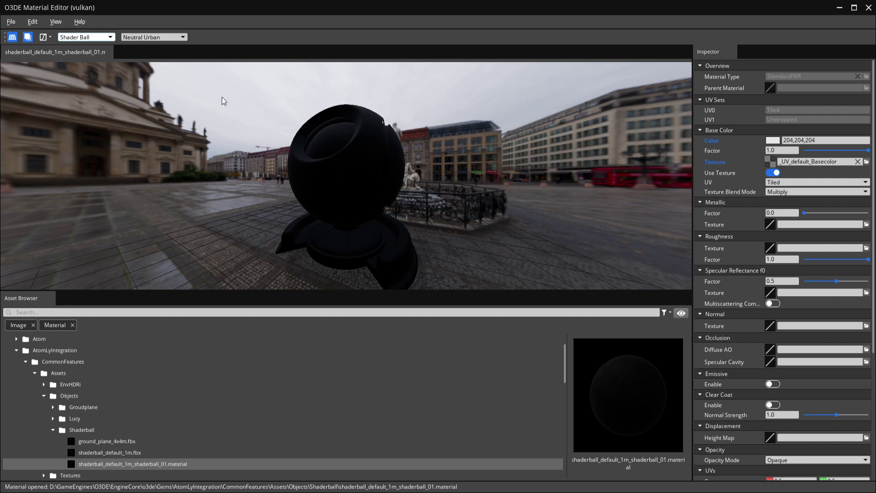
- Try the Artist Workshop and Blau River lighting presets, settling on Blouberg Sunrise 1
{"action": "left_click", "coordinate": [182, 37]}
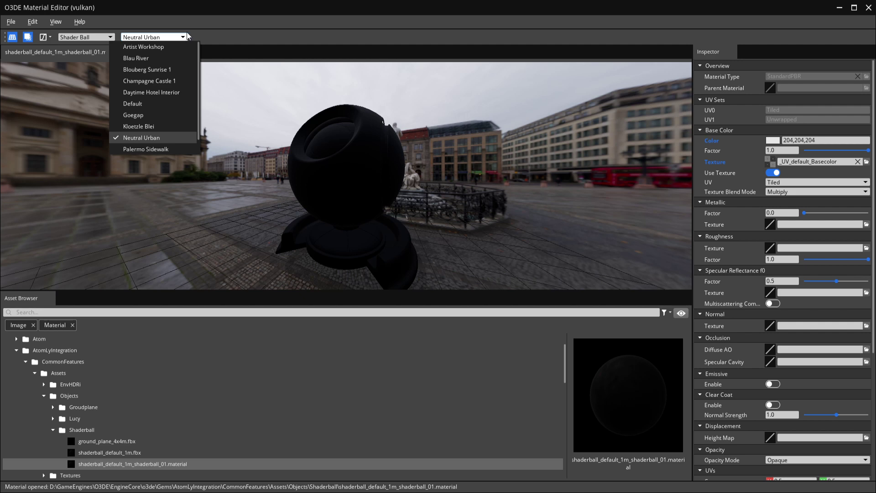
{"action": "left_click", "coordinate": [156, 48]}
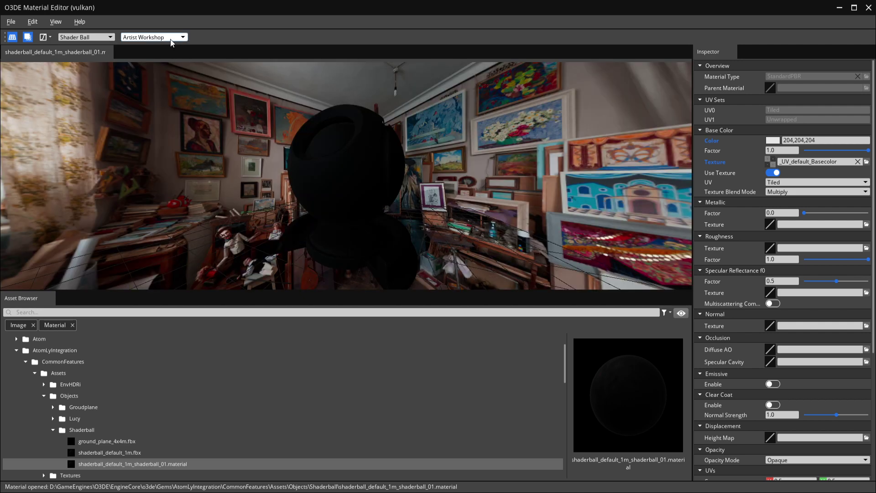
{"action": "left_click", "coordinate": [171, 40]}
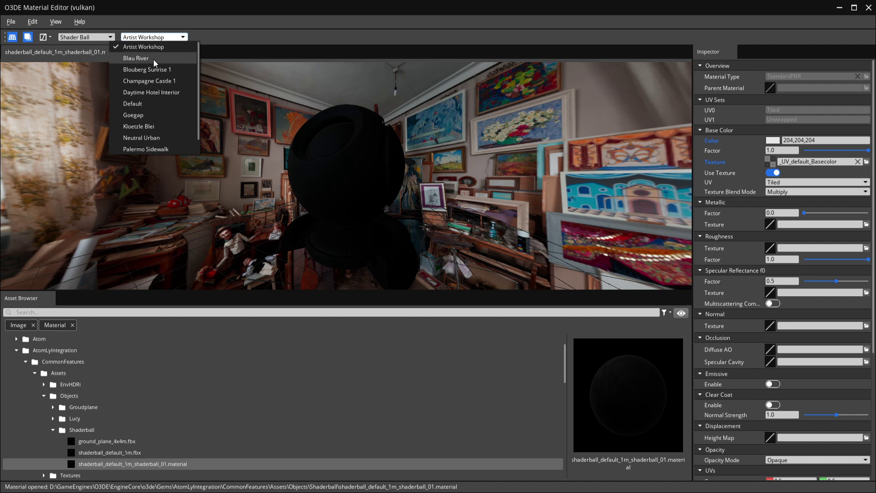
{"action": "left_click", "coordinate": [153, 59]}
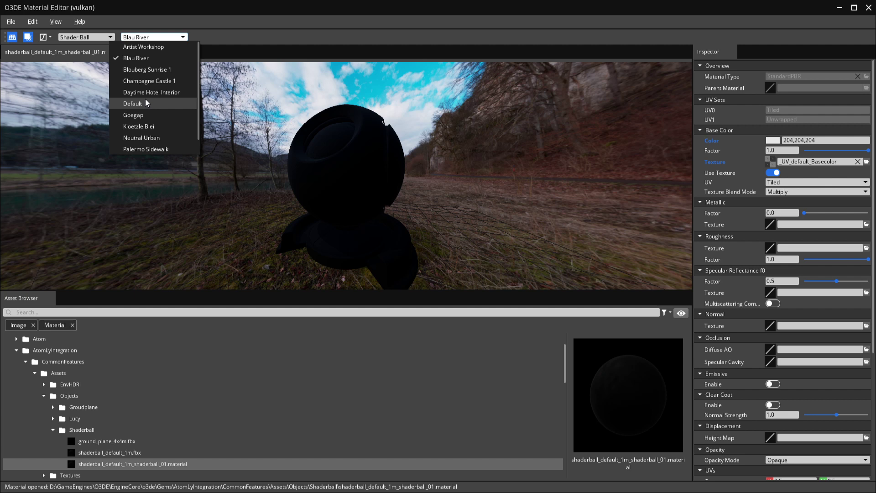
{"action": "left_click", "coordinate": [139, 69]}
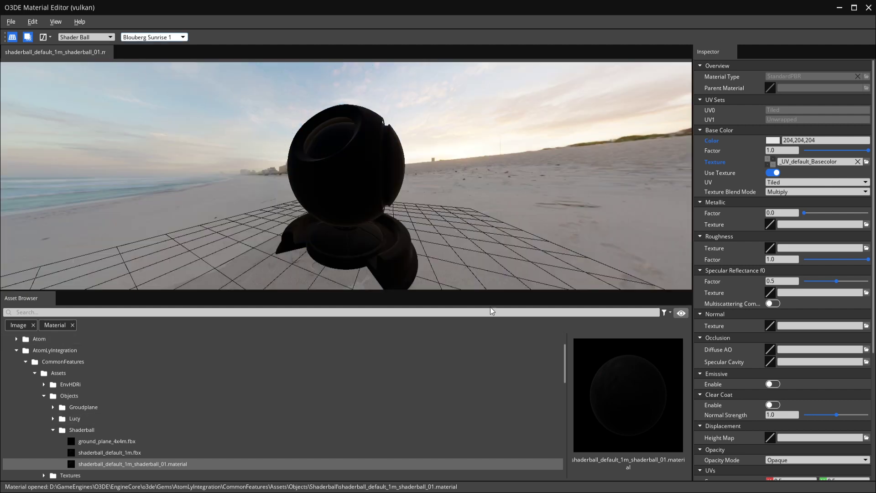
{"action": "left_click", "coordinate": [55, 23]}
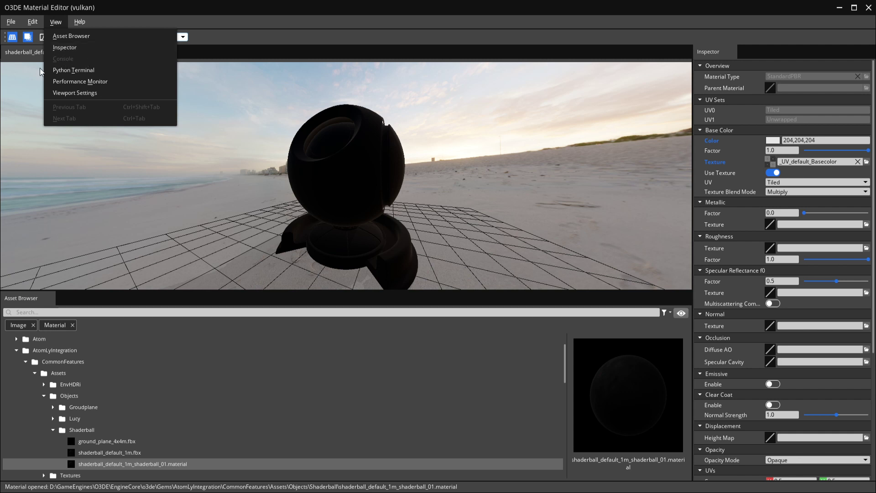
- Show the Python Terminal and Performance Monitor panels from the View menu
{"action": "left_click", "coordinate": [86, 70]}
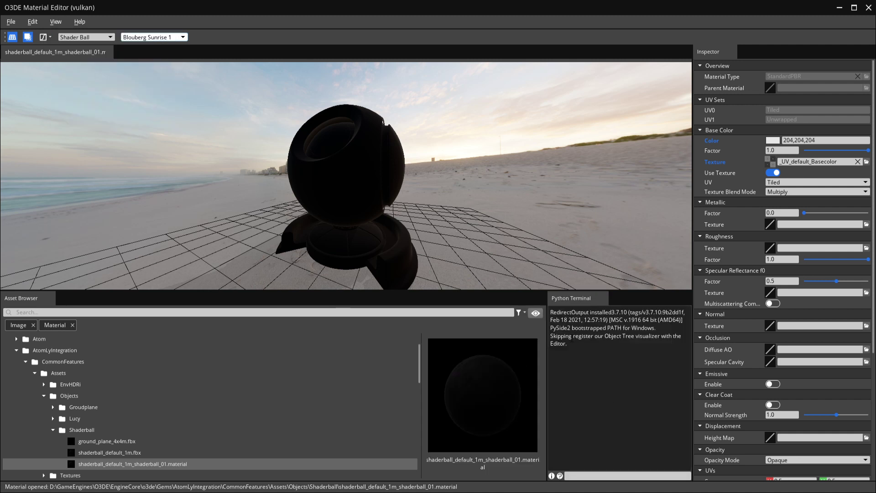
{"action": "left_click", "coordinate": [59, 21]}
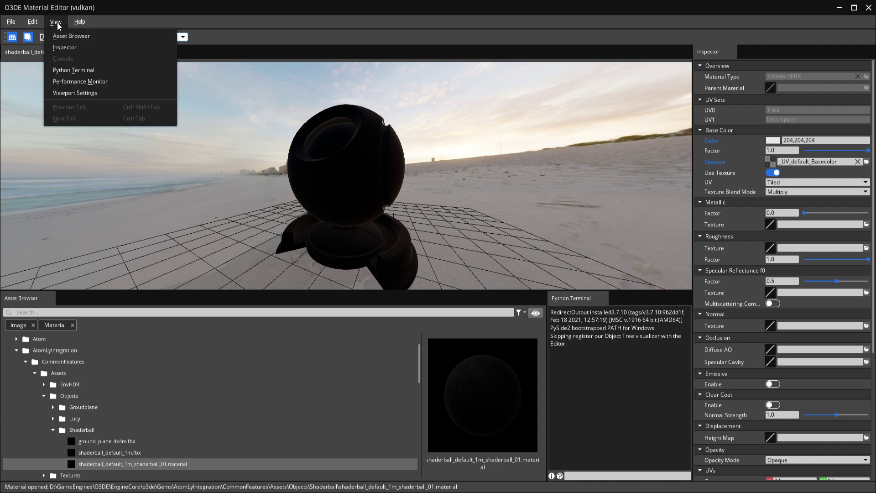
{"action": "left_click", "coordinate": [87, 81]}
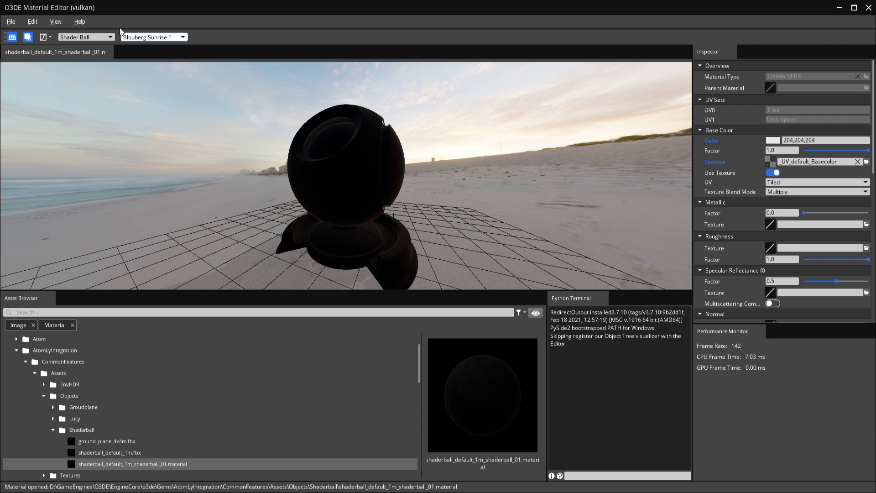
{"action": "left_click", "coordinate": [60, 23]}
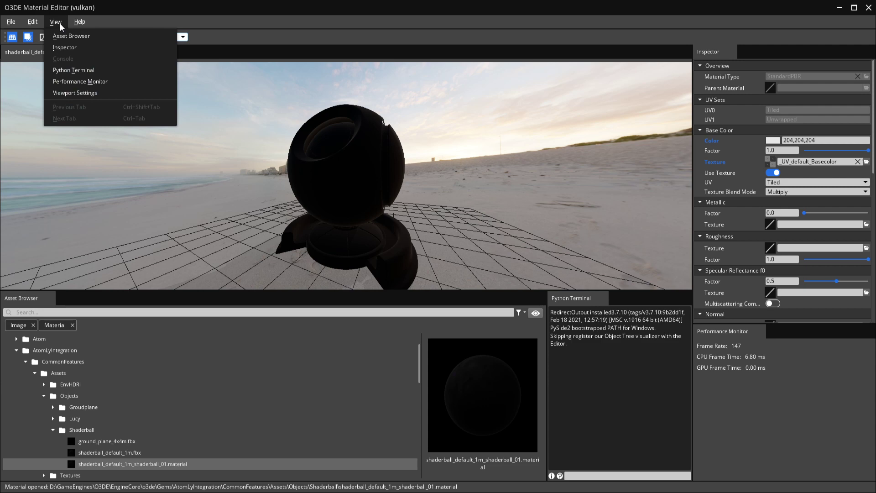
- Show Viewport Settings and set the preview field of view to 90
{"action": "left_click", "coordinate": [95, 93]}
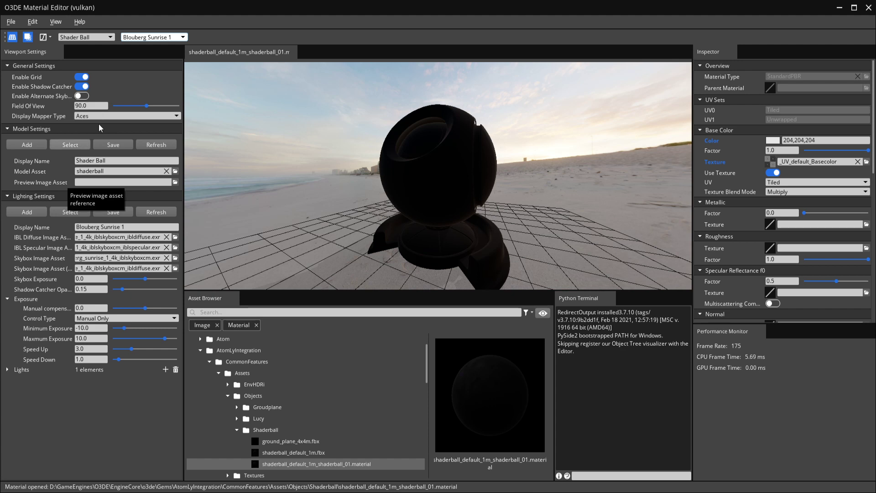
{"action": "mouse_move", "coordinate": [146, 108]}
{"action": "left_mouse_down"}
{"action": "mouse_move", "coordinate": [130, 105]}
{"action": "mouse_move", "coordinate": [161, 102]}
{"action": "mouse_move", "coordinate": [147, 105]}
{"action": "left_mouse_up"}
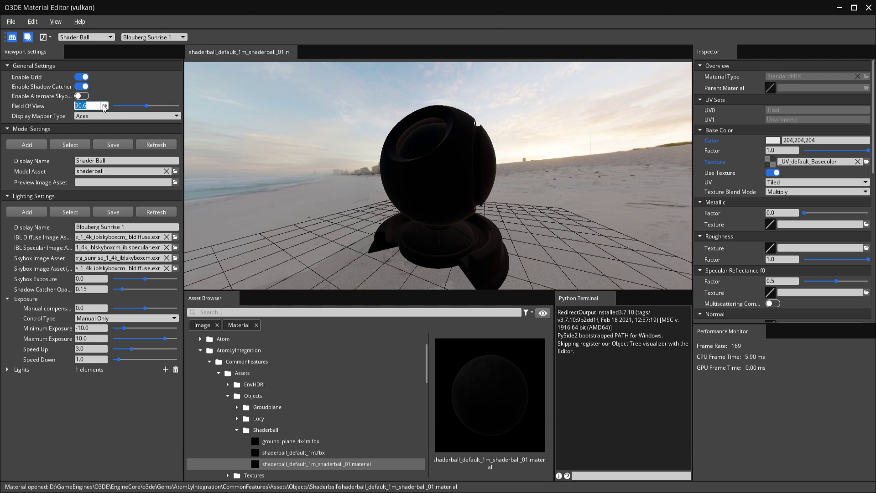
{"action": "key", "text": "Return"}
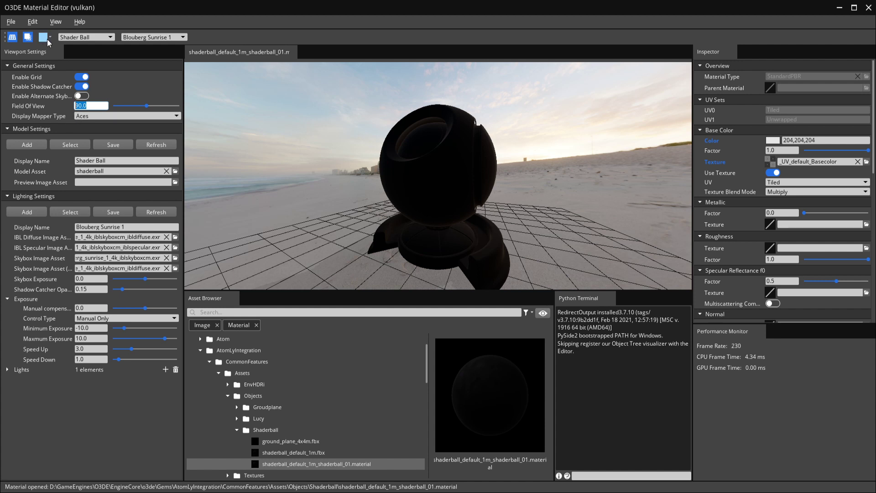
- Cycle Display Mapper Type through AcesLut, Passthrough, GammaSRGB and Reinhard, ending on Aces
{"action": "left_click", "coordinate": [134, 116]}
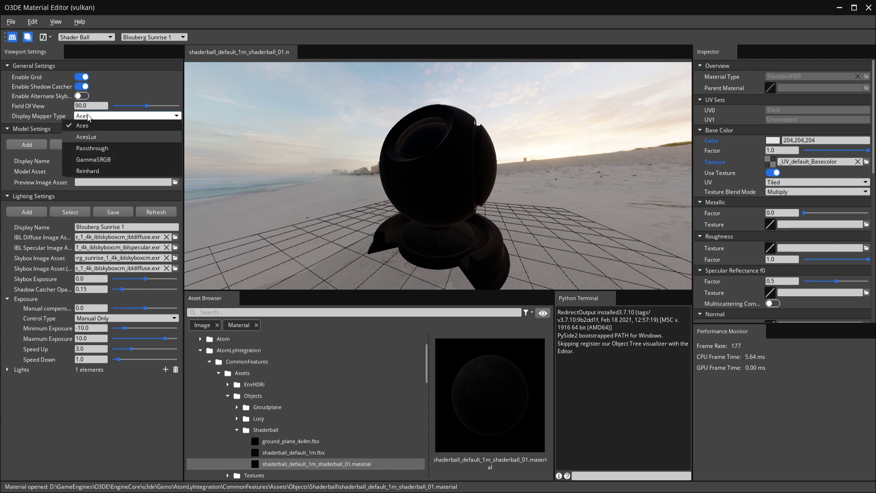
{"action": "left_click", "coordinate": [89, 136]}
{"action": "left_click", "coordinate": [109, 118]}
{"action": "left_click", "coordinate": [99, 148]}
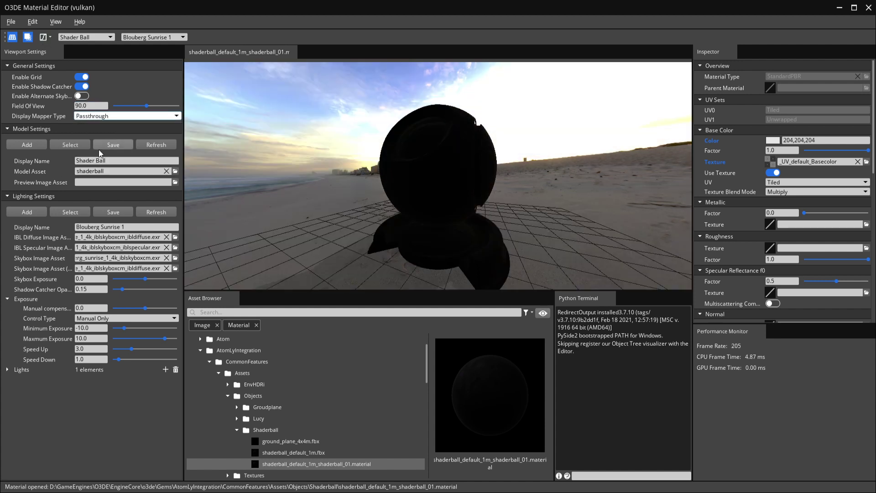
{"action": "left_click", "coordinate": [108, 118]}
{"action": "left_click", "coordinate": [100, 160]}
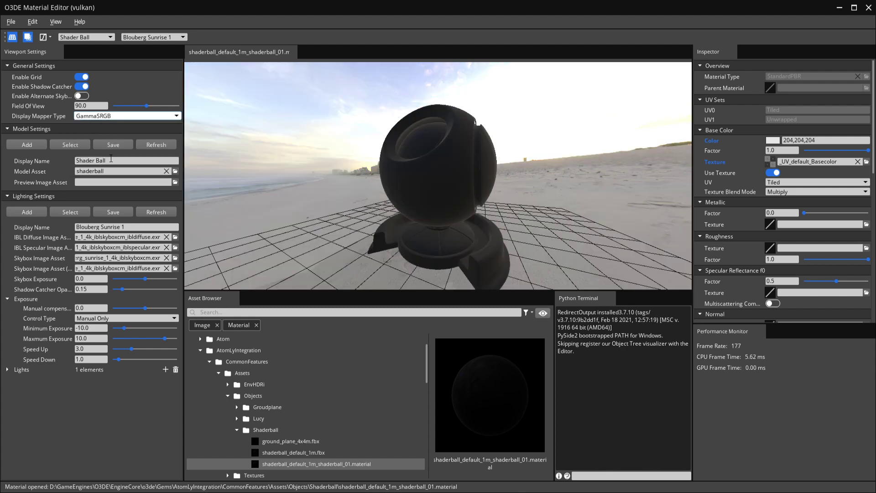
{"action": "left_click", "coordinate": [108, 117]}
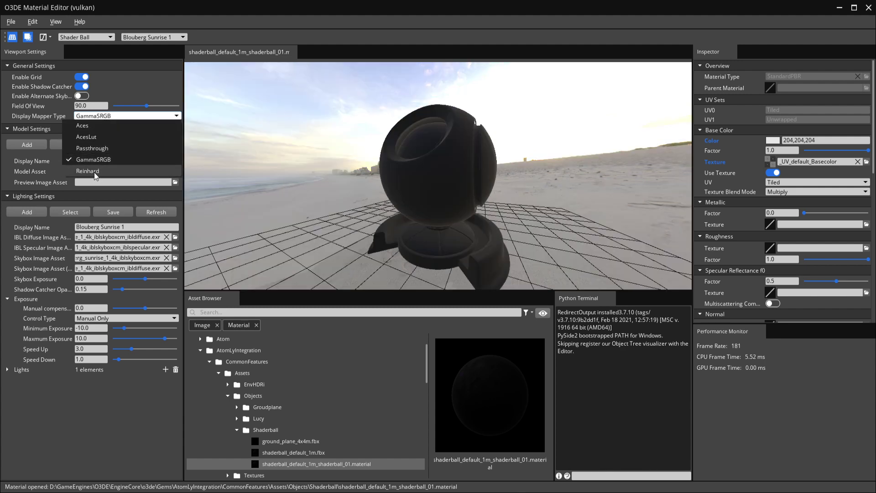
{"action": "left_click", "coordinate": [94, 173]}
{"action": "left_click", "coordinate": [108, 116]}
{"action": "left_click", "coordinate": [99, 125]}
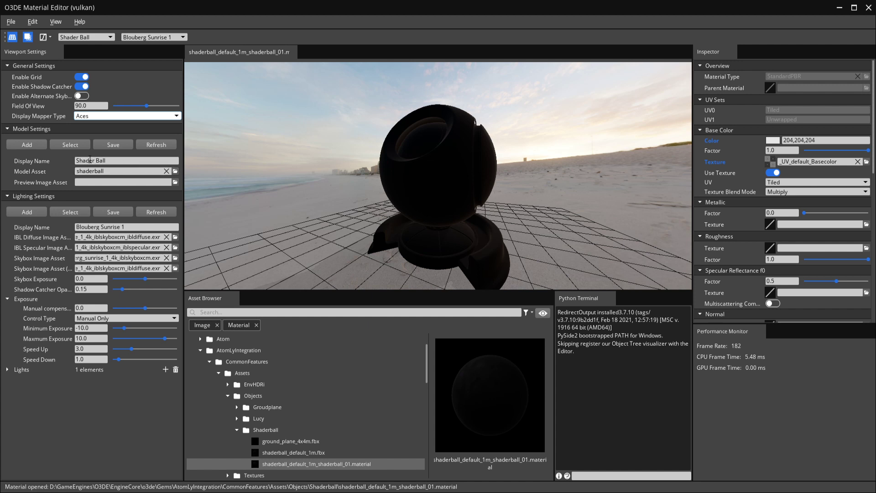
{"action": "mouse_move", "coordinate": [90, 159]}
- Switch the preview model to ColtTriBarrel.fbx from ProjectH > Assets > Props > source
{"action": "left_click", "coordinate": [175, 171]}
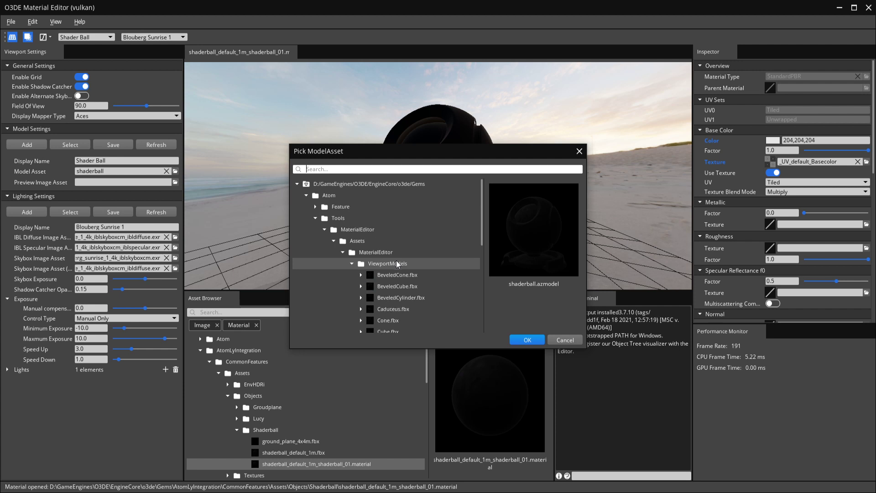
{"action": "left_click", "coordinate": [306, 195]}
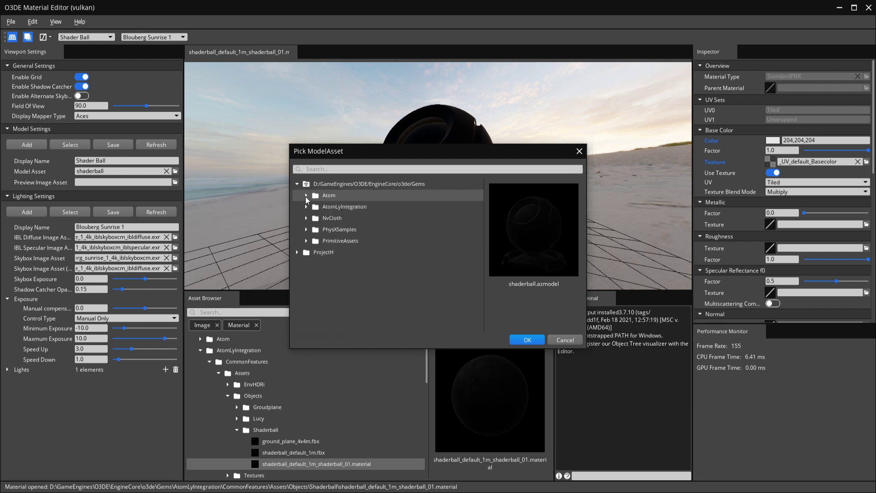
{"action": "left_click", "coordinate": [297, 253]}
{"action": "left_click", "coordinate": [306, 264]}
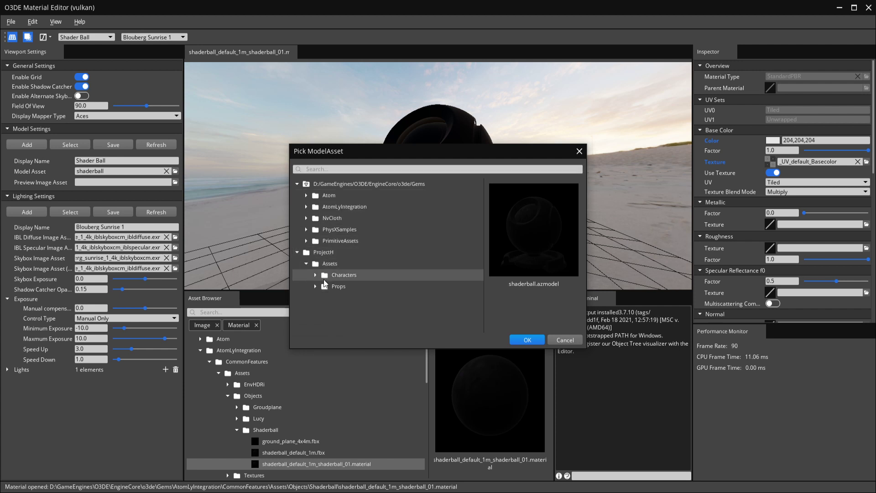
{"action": "left_click", "coordinate": [315, 286]}
{"action": "left_click", "coordinate": [325, 298]}
{"action": "left_click", "coordinate": [366, 309]}
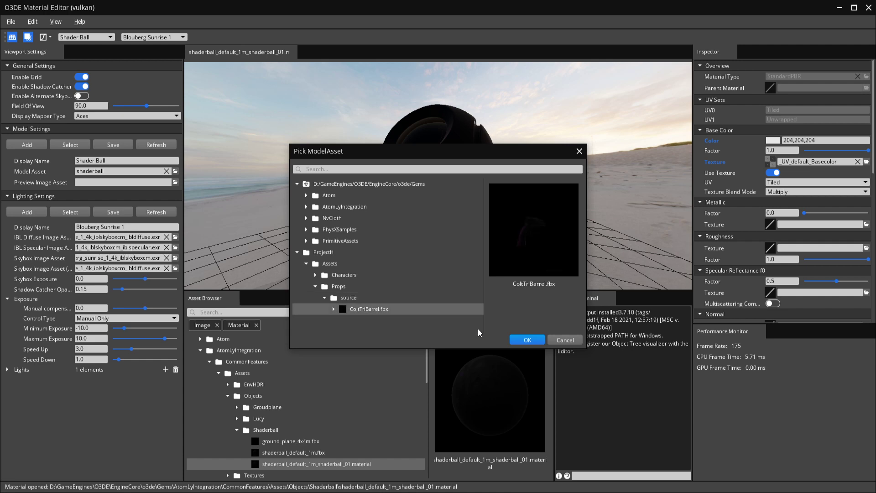
{"action": "left_click", "coordinate": [524, 340]}
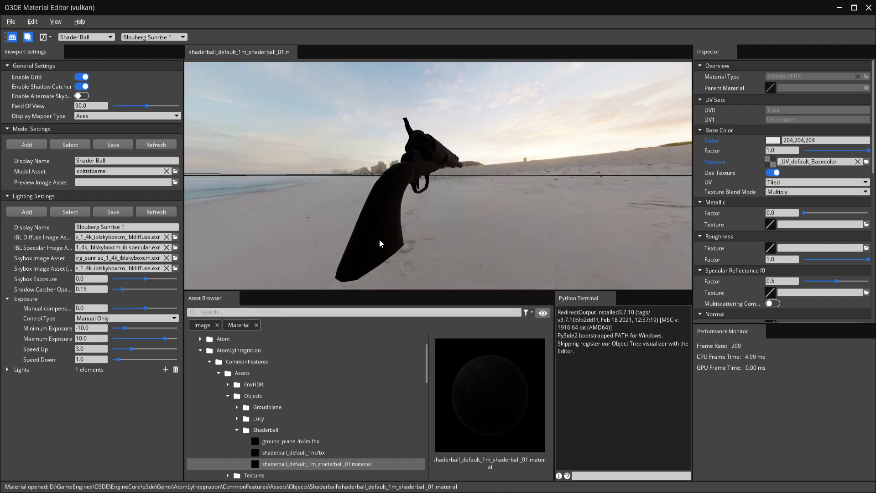
- Orbit the view around the revolver and bring up the lighting preset list
{"action": "left_click_drag", "start_coordinate": [453, 174], "coordinate": [437, 225]}
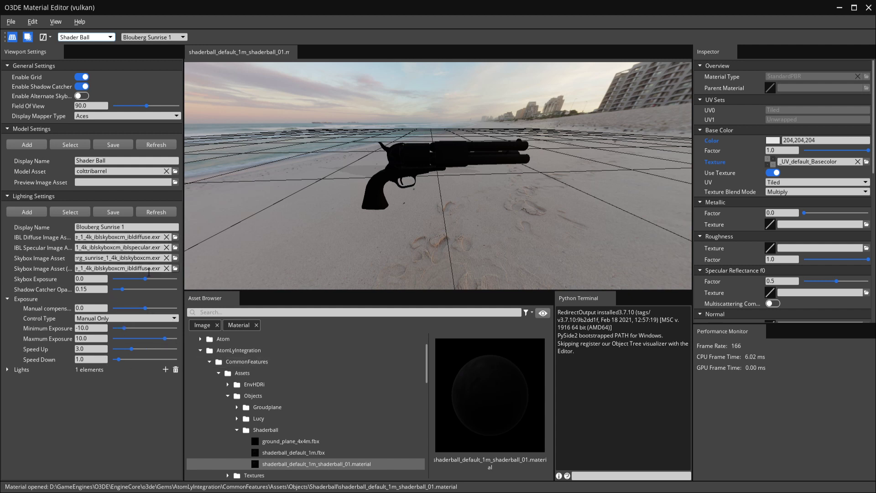
{"action": "left_click", "coordinate": [184, 37]}
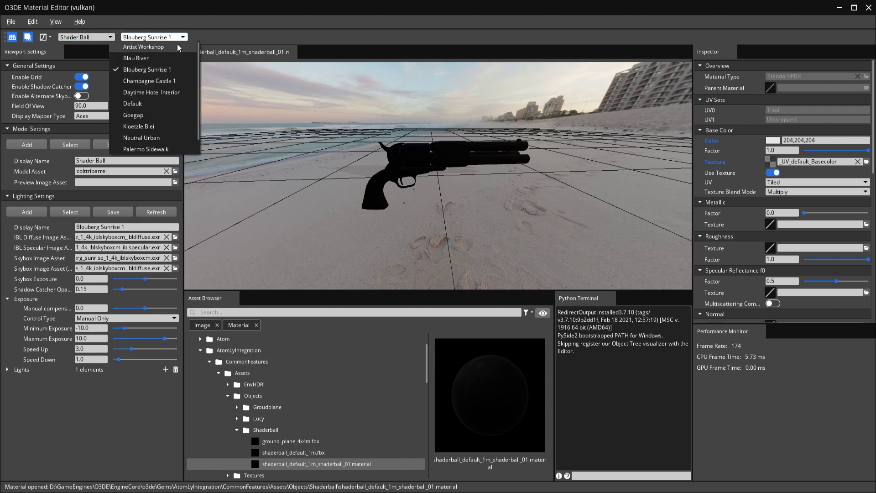
{"action": "scroll", "coordinate": [174, 55], "scroll_direction": "down", "scroll_amount": 1}
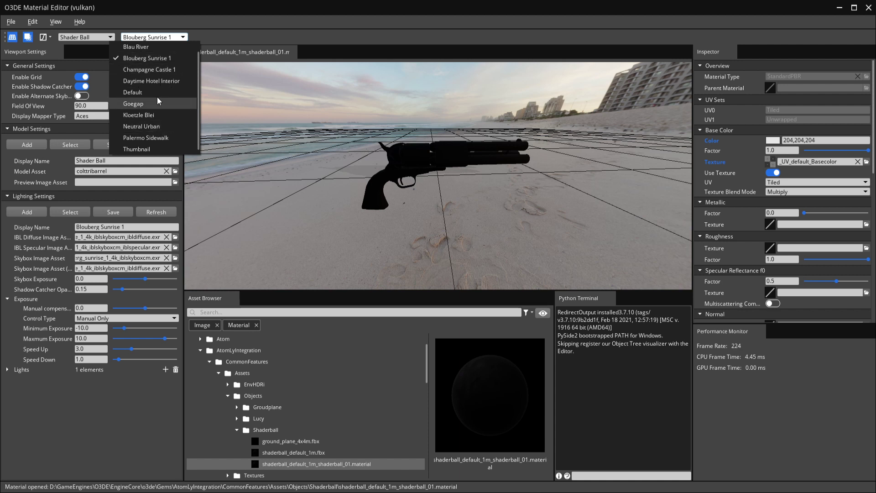
- Close the lighting preset list, keeping Blouberg Sunrise 1
{"action": "left_click", "coordinate": [183, 38]}
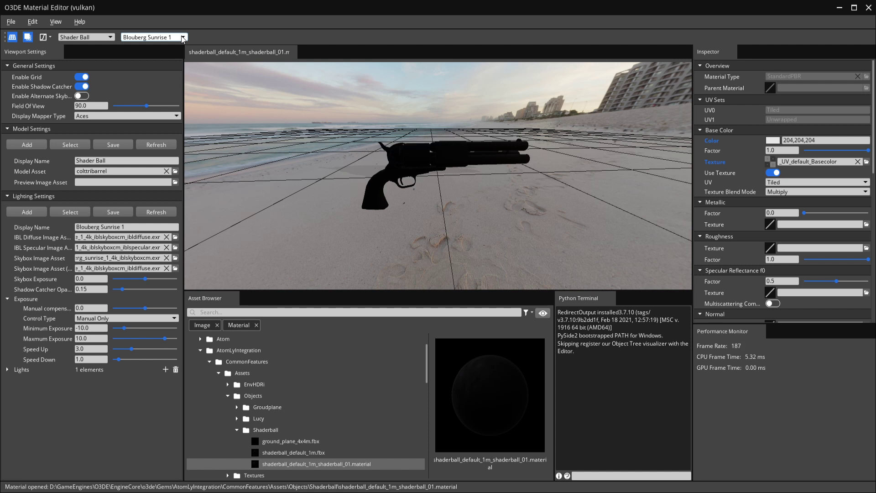
- Raise light [0]'s intensity well above 1.0, restore it to 1.0, then collapse Exposure and Lights
{"action": "left_click", "coordinate": [7, 370]}
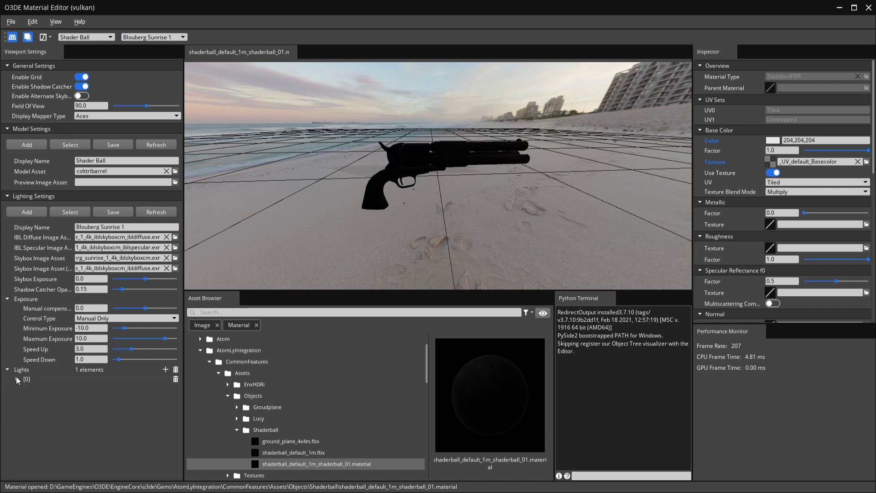
{"action": "left_click", "coordinate": [17, 379]}
{"action": "left_click", "coordinate": [76, 408]}
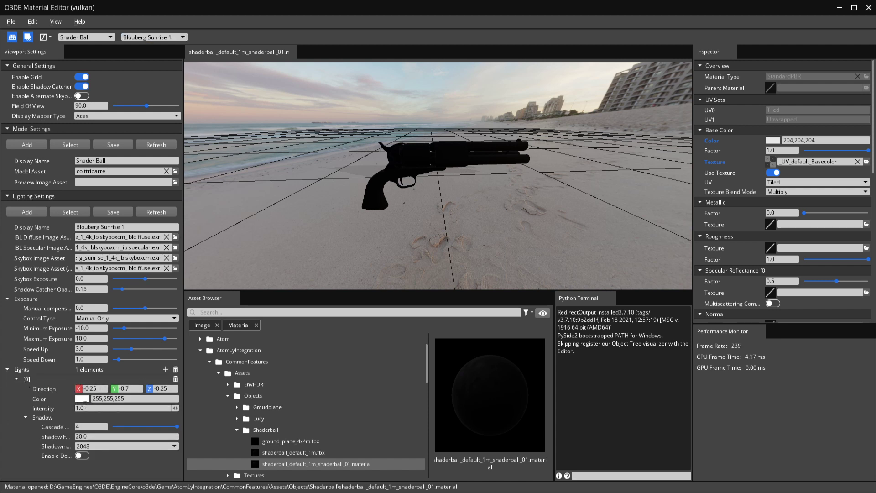
{"action": "left_click_drag", "start_coordinate": [77, 408], "coordinate": [343, 379]}
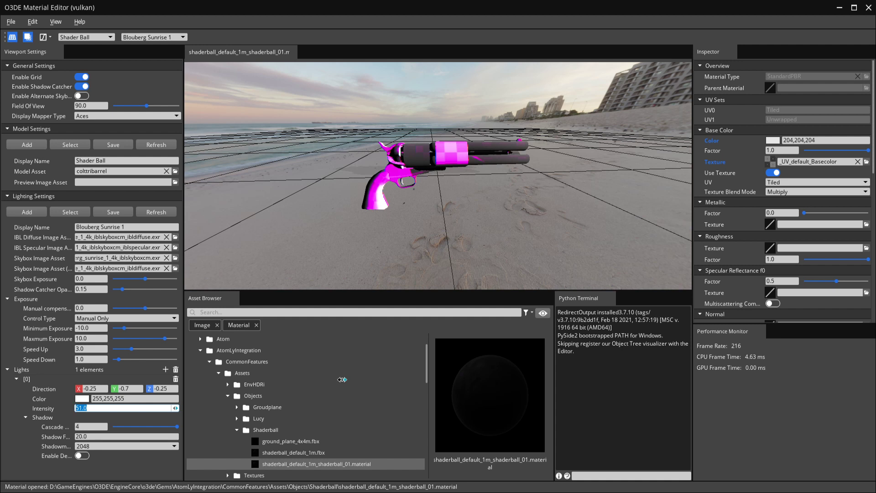
{"action": "left_click_drag", "start_coordinate": [342, 379], "coordinate": [215, 395]}
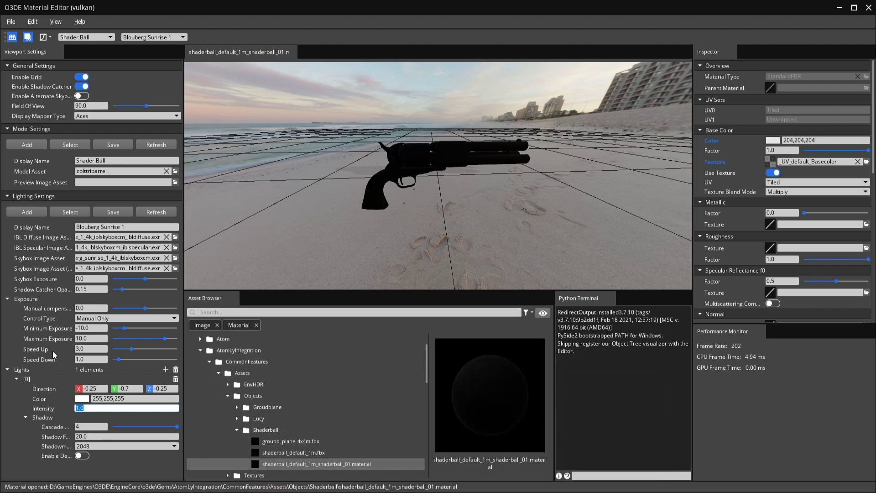
{"action": "left_click", "coordinate": [8, 300]}
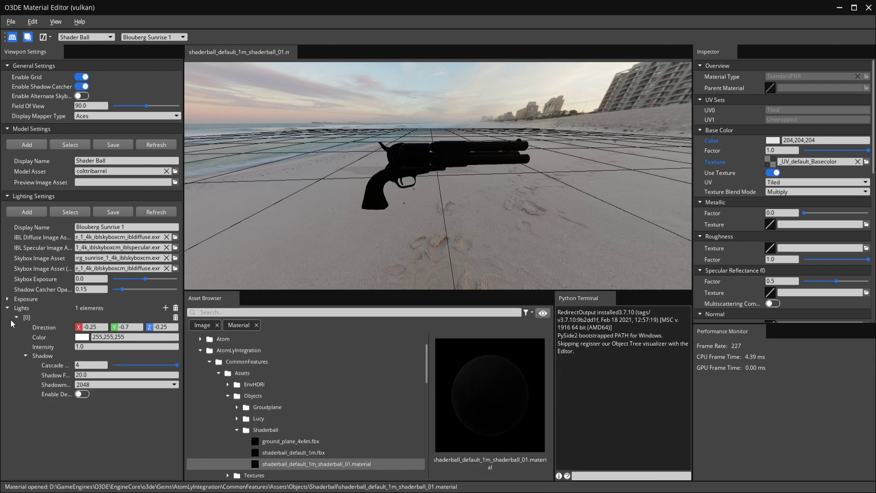
{"action": "left_click", "coordinate": [8, 309]}
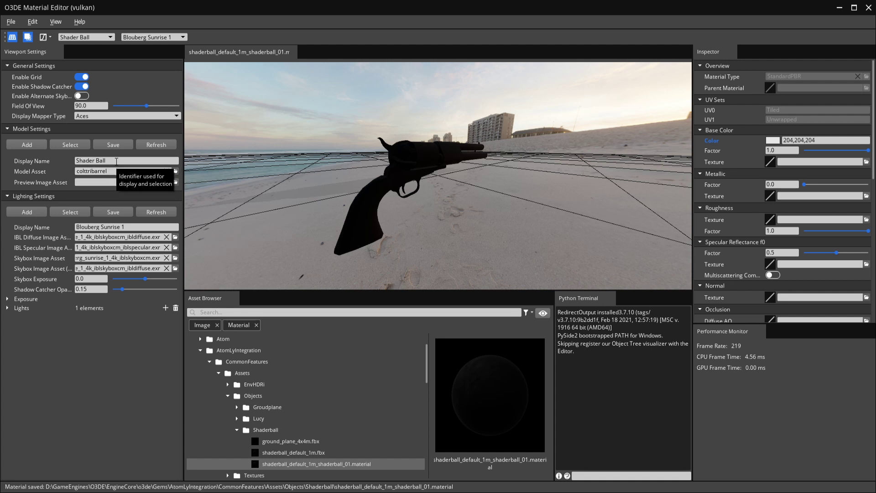
- Preview the material on the Cone model, then switch the preview model back to Shader Ball
{"action": "left_click", "coordinate": [89, 38]}
{"action": "left_click", "coordinate": [73, 47]}
{"action": "left_click", "coordinate": [84, 37]}
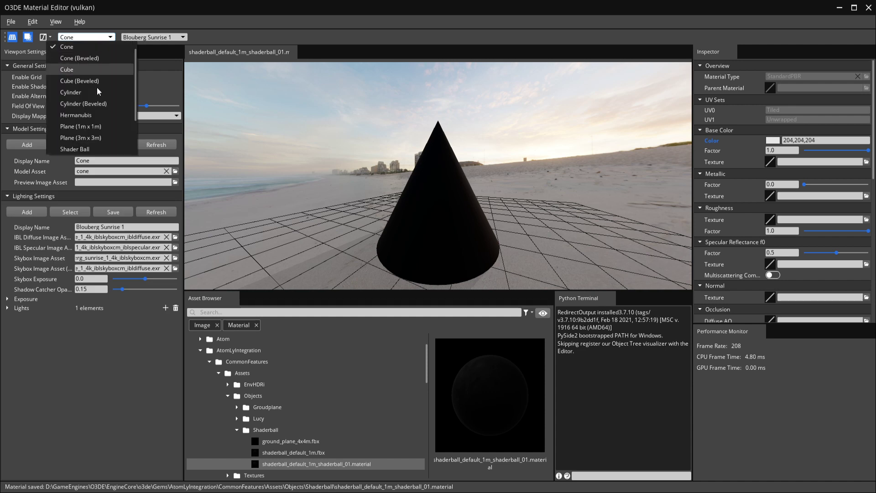
{"action": "left_click", "coordinate": [94, 149]}
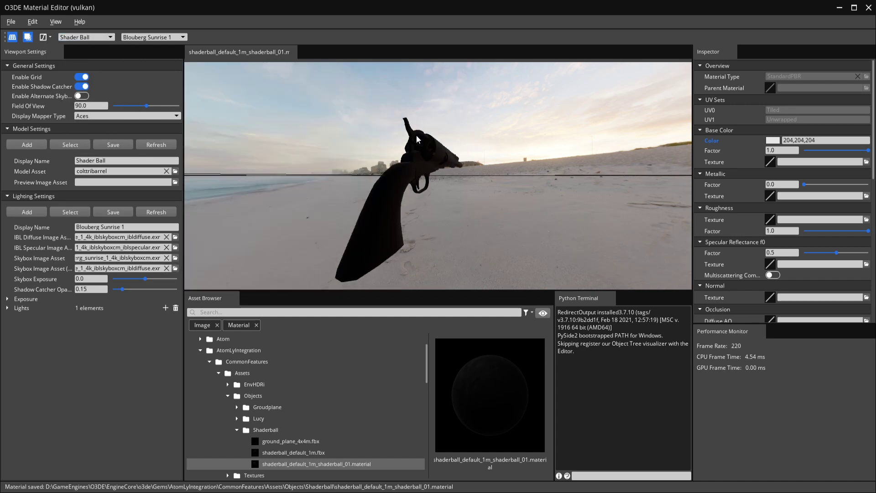
- Search 'shader' and set shaderball_default_1m.fbx as the preview Model Asset
{"action": "left_click", "coordinate": [176, 172]}
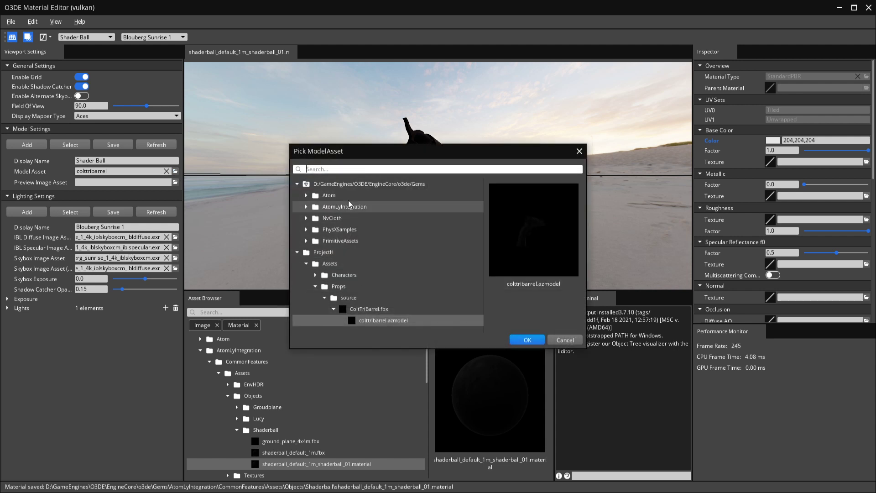
{"action": "left_click", "coordinate": [337, 168]}
{"action": "type", "text": "shader"}
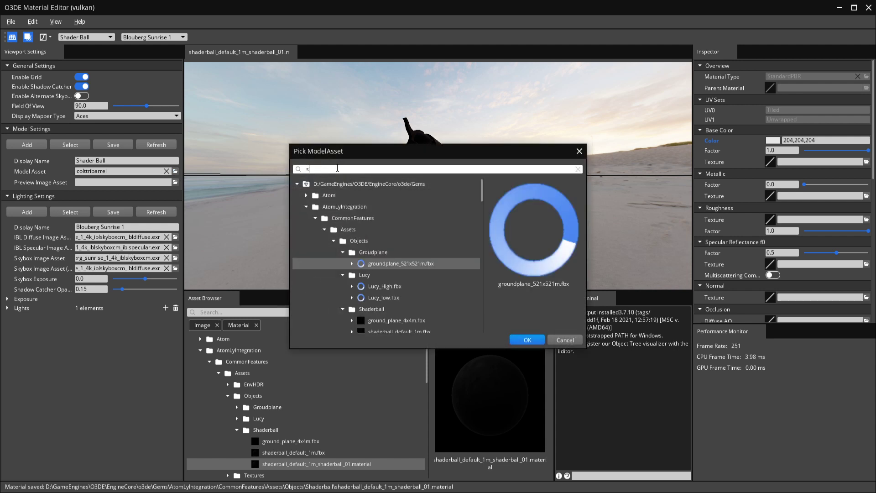
{"action": "left_click", "coordinate": [392, 274]}
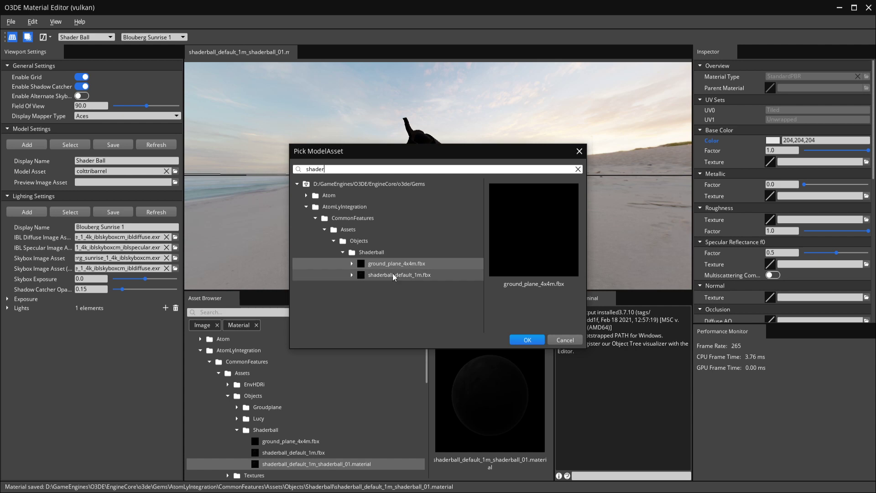
{"action": "left_click", "coordinate": [527, 339]}
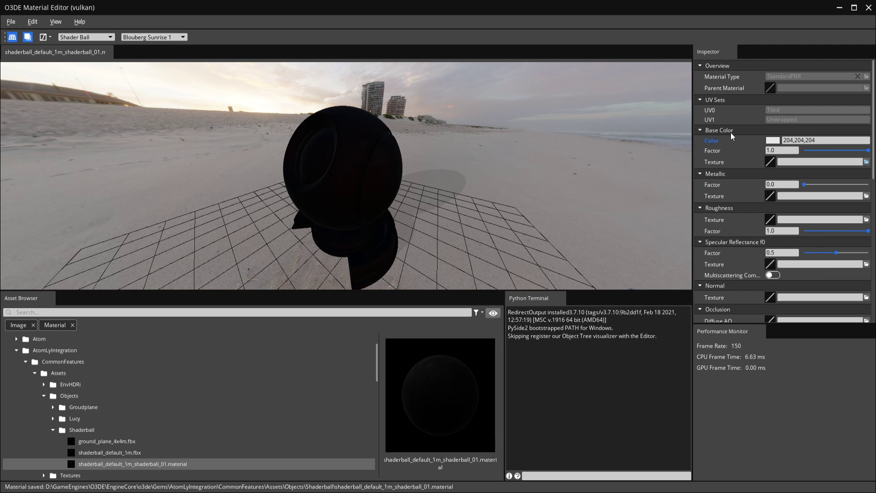
- Assign brick_wall_001_diffuse_2k.png as the Base Color texture, then bring up the Metallic texture picker
{"action": "left_click", "coordinate": [867, 163]}
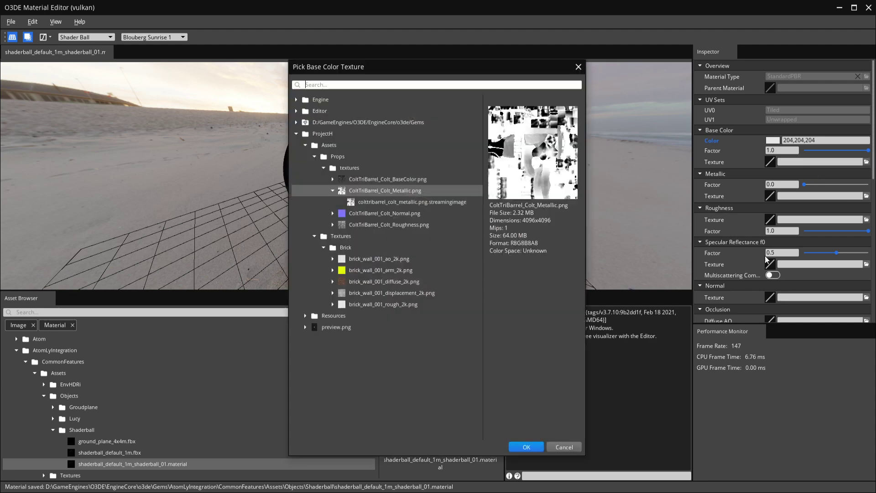
{"action": "left_click", "coordinate": [313, 155]}
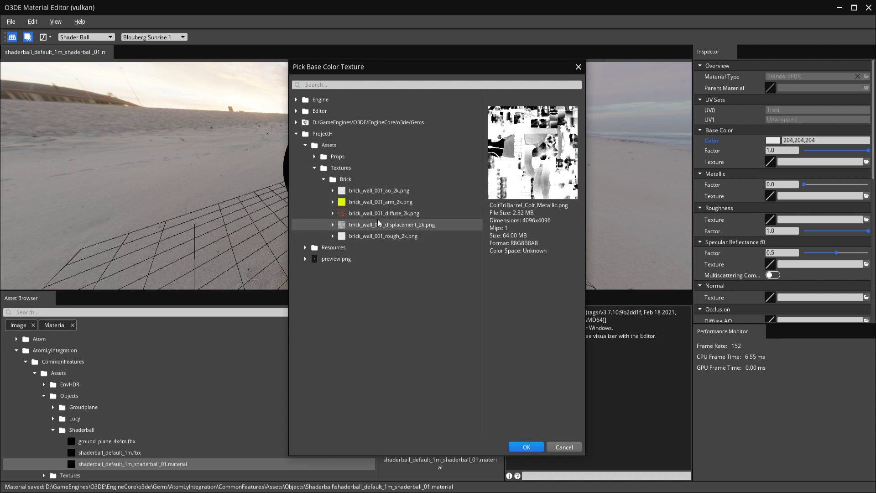
{"action": "left_click", "coordinate": [406, 213]}
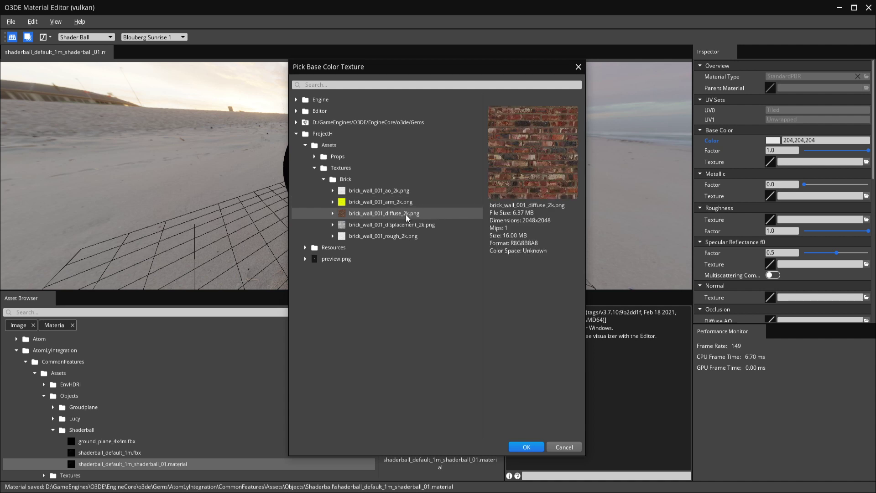
{"action": "left_click", "coordinate": [527, 448]}
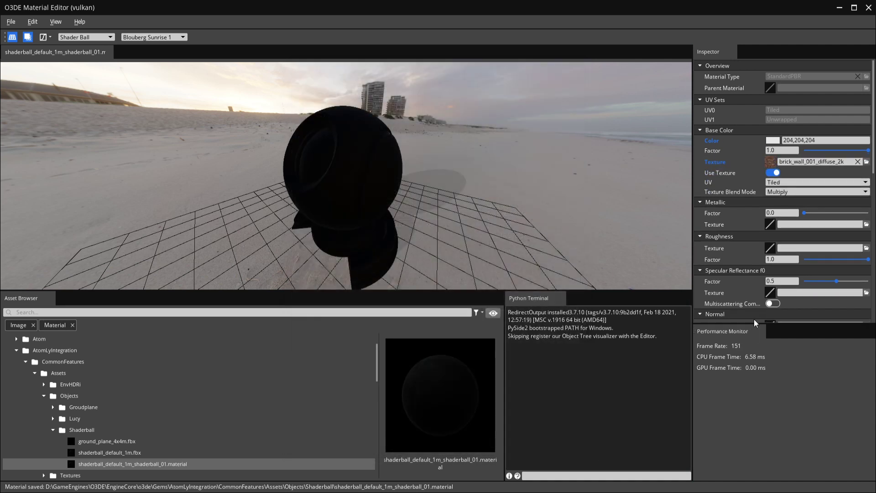
{"action": "left_click", "coordinate": [866, 224]}
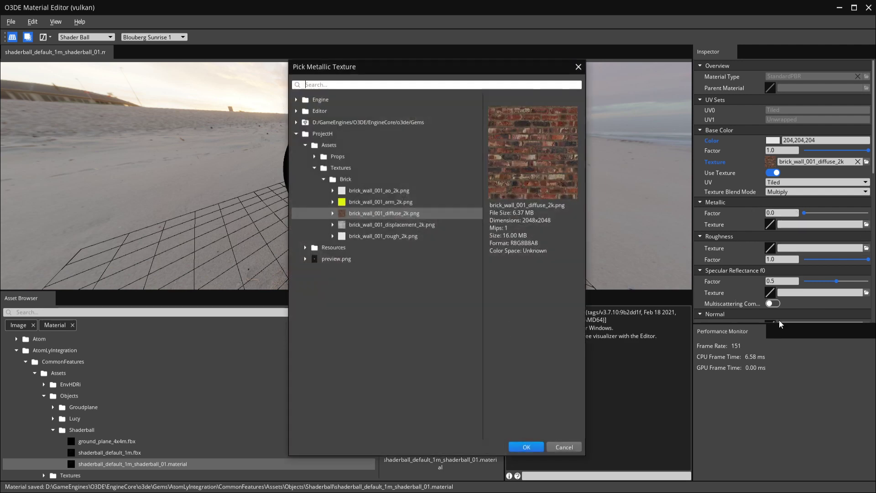
- Assign brick_wall_001_arm_2k.png as the Metallic texture and check it on the shader ball
{"action": "left_click", "coordinate": [390, 204]}
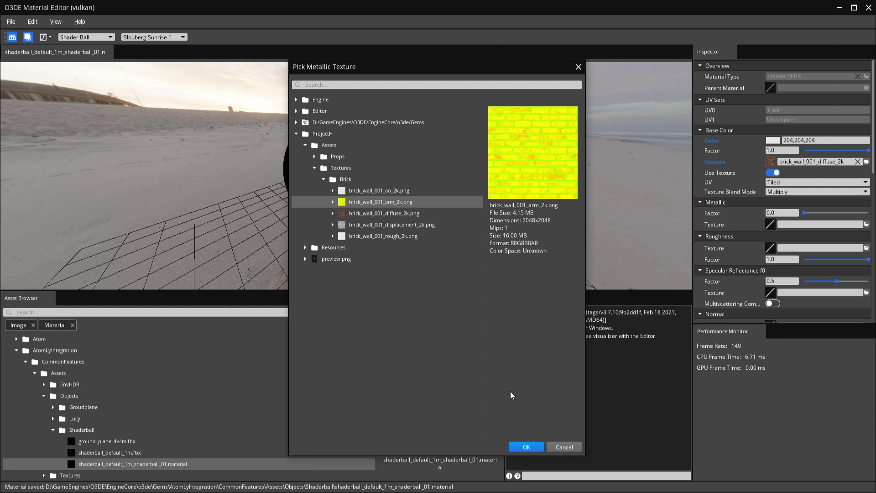
{"action": "left_click", "coordinate": [526, 446]}
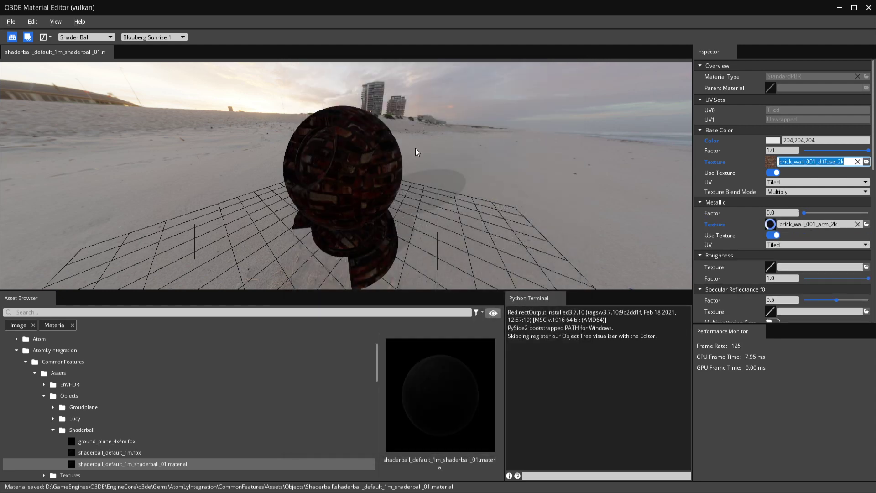
{"action": "middle_click_drag", "start_coordinate": [317, 209], "coordinate": [263, 217]}
{"action": "left_click_drag", "start_coordinate": [261, 212], "coordinate": [382, 222]}
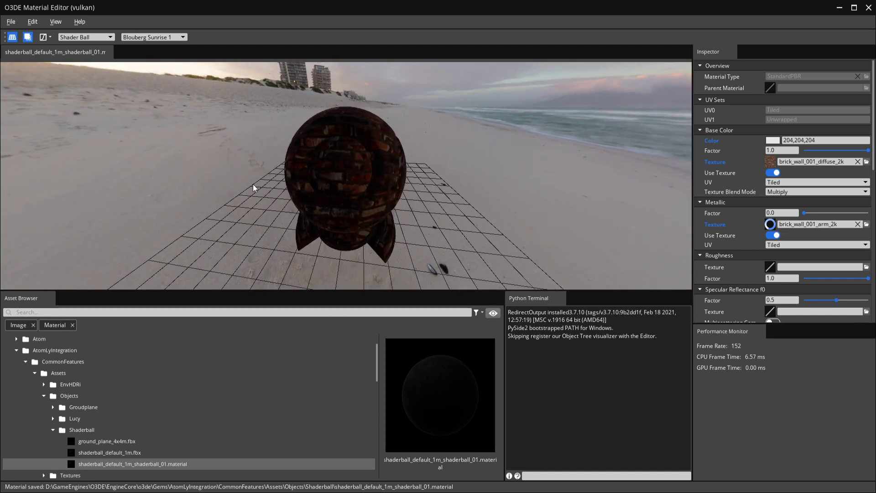
- Rotate the preview environment and close the Performance Monitor panel
{"action": "left_click_drag", "start_coordinate": [261, 193], "coordinate": [451, 225]}
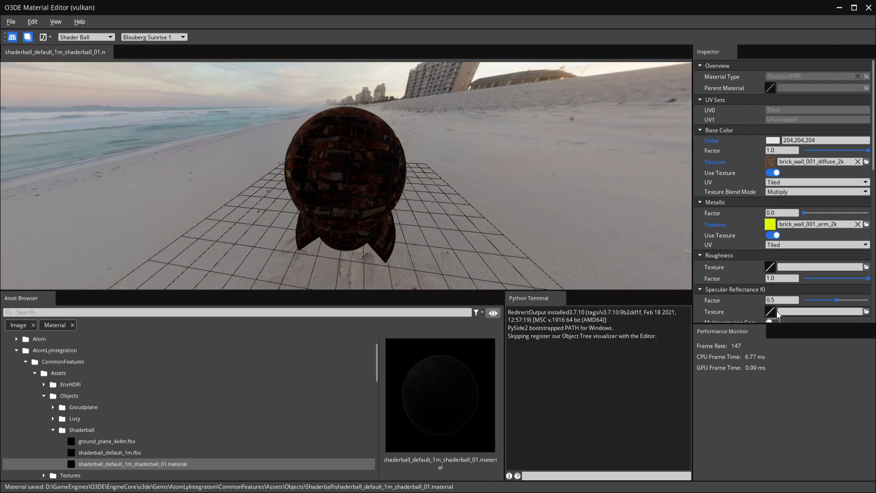
{"action": "mouse_move", "coordinate": [760, 335]}
{"action": "left_click", "coordinate": [760, 331]}
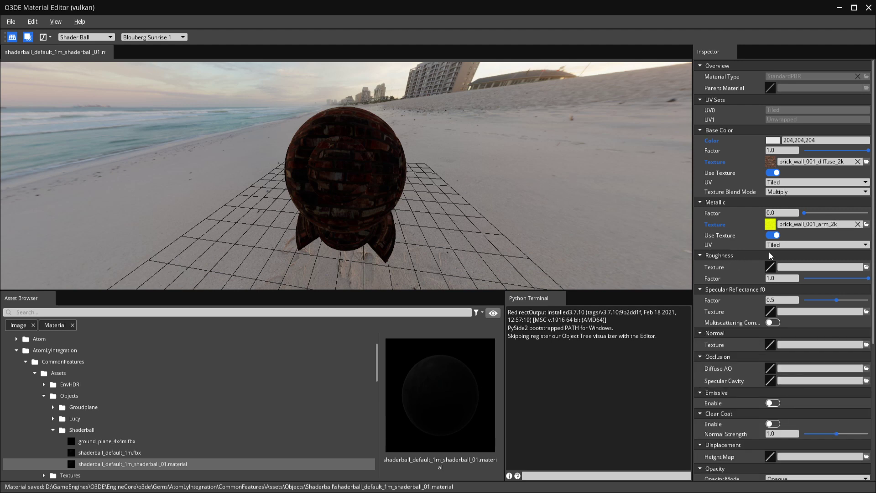
- Assign brick_wall_001_rough_2k.png as the Roughness texture
{"action": "left_click", "coordinate": [866, 267]}
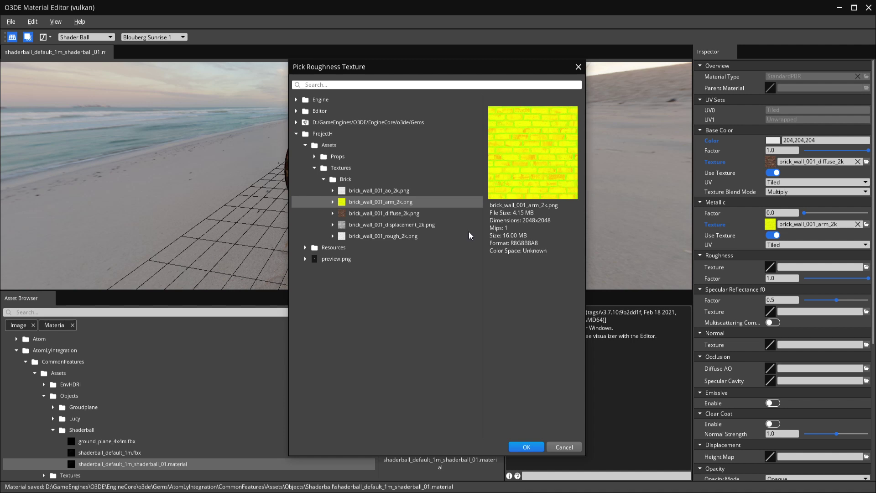
{"action": "left_click", "coordinate": [412, 236]}
{"action": "left_click", "coordinate": [527, 447]}
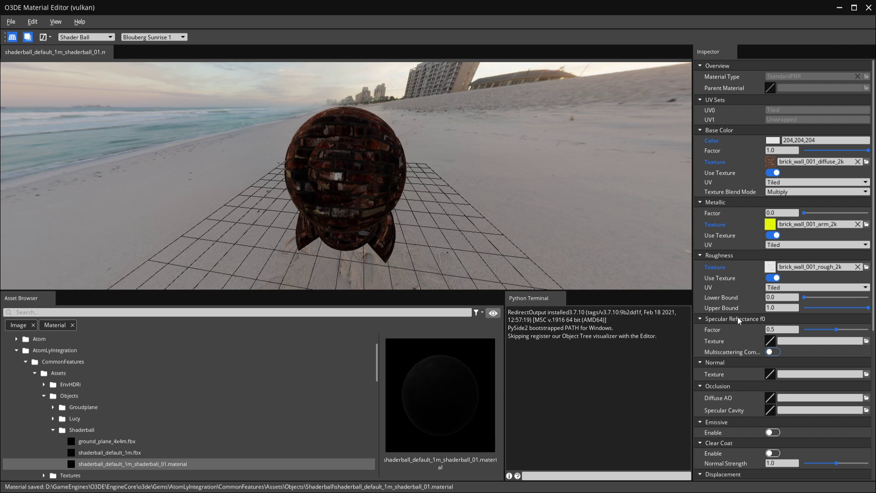
- Assign brick_wall_001_nor_gl_2k as the normal map texture
{"action": "left_click", "coordinate": [866, 374]}
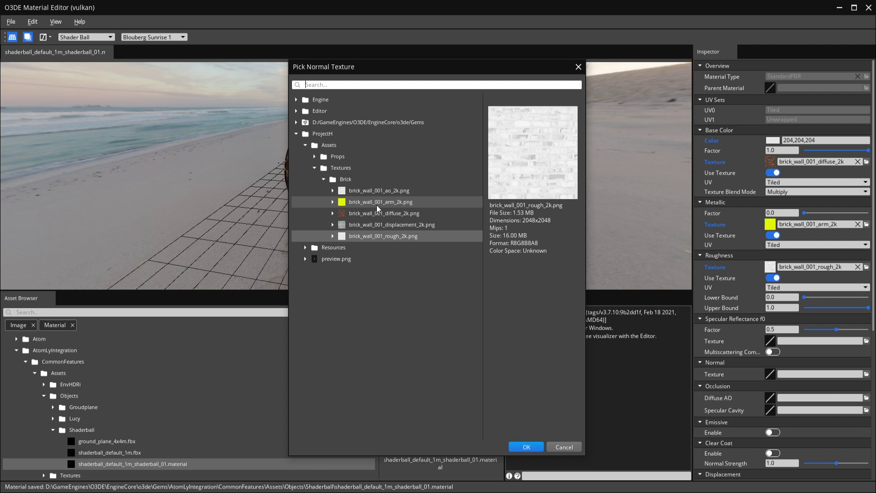
{"action": "key", "text": "Escape"}
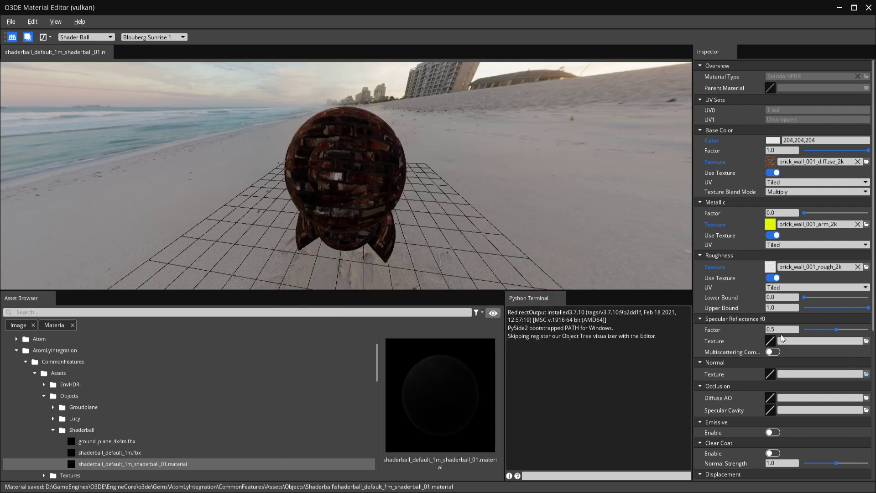
{"action": "left_click", "coordinate": [867, 341]}
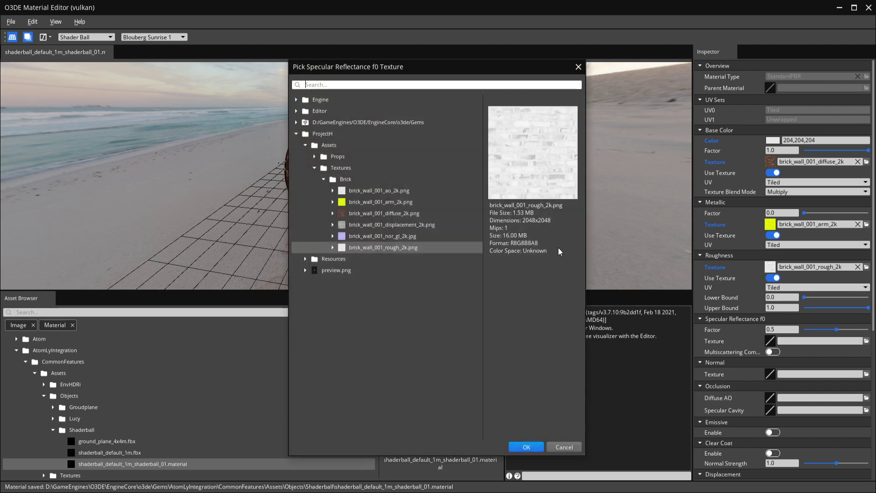
{"action": "left_click", "coordinate": [374, 238]}
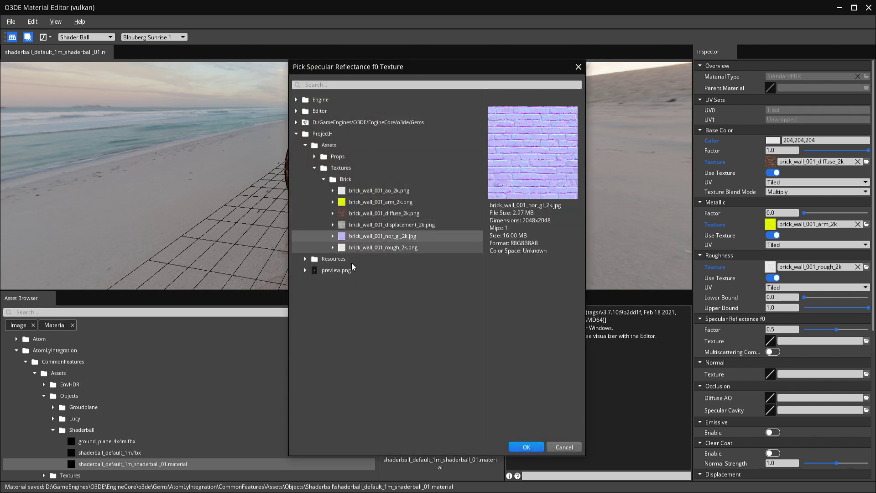
{"action": "left_click", "coordinate": [523, 446]}
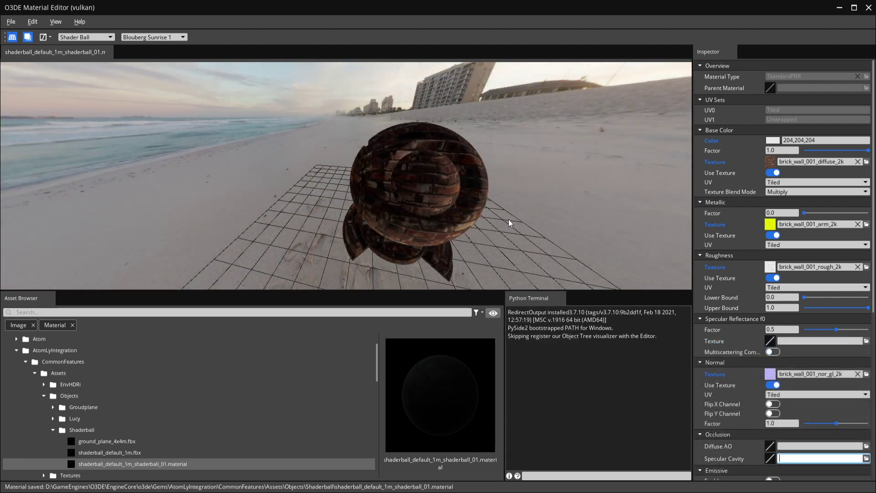
- Orbit the view and preview the brick shader ball under Daytime Hotel Interior lighting
{"action": "left_click_drag", "start_coordinate": [522, 226], "coordinate": [159, 31]}
{"action": "left_click", "coordinate": [160, 37]}
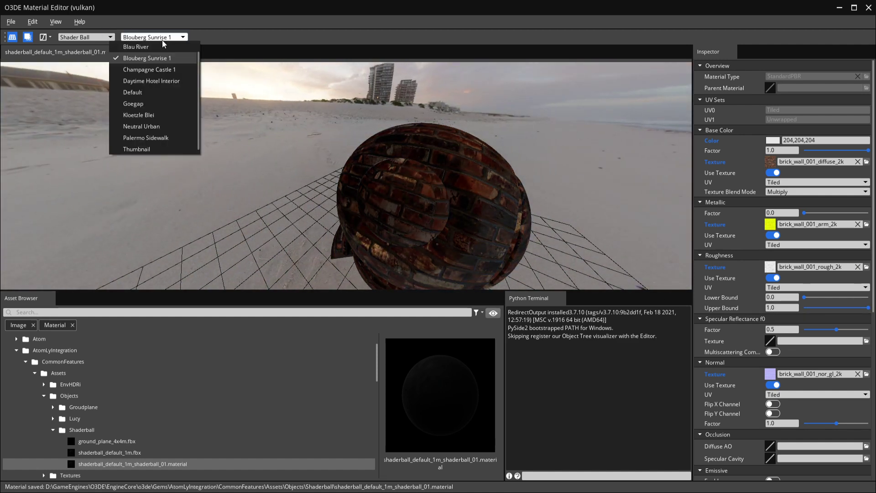
{"action": "left_click", "coordinate": [151, 81]}
- Switch the lighting preset to Kloetzle Blei and inspect the ball
{"action": "left_click", "coordinate": [137, 37]}
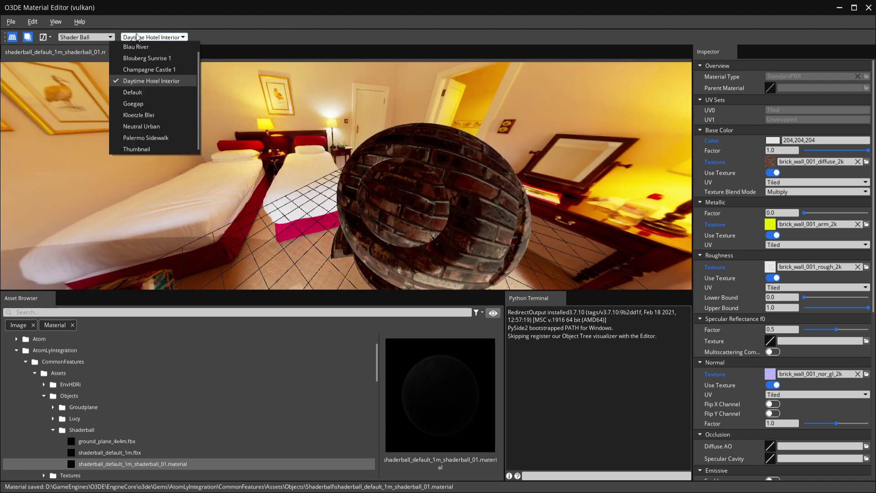
{"action": "left_click", "coordinate": [146, 115]}
{"action": "left_click_drag", "start_coordinate": [245, 182], "coordinate": [319, 208]}
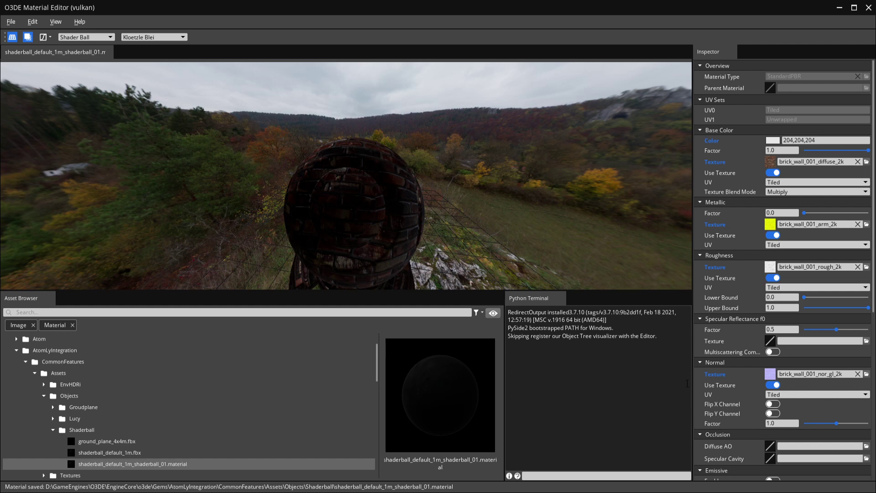
{"action": "scroll", "coordinate": [784, 369], "scroll_direction": "down", "scroll_amount": 5}
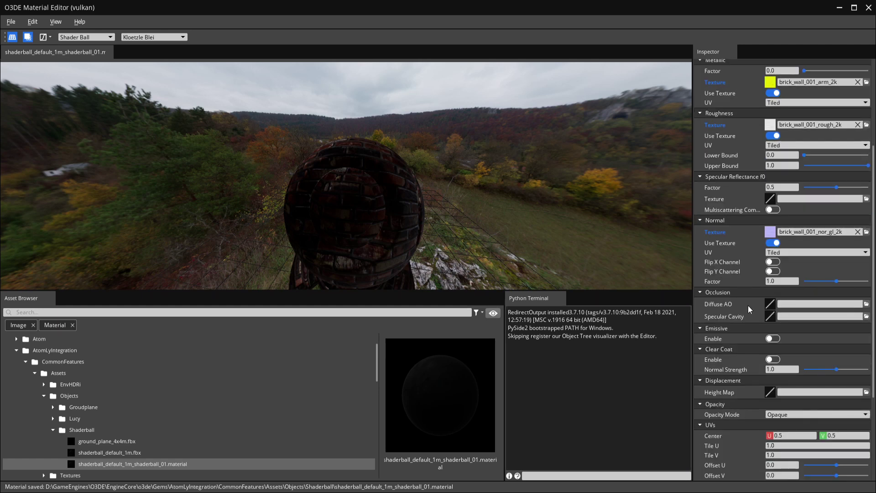
- Assign brick_wall_001_ao_2k.png as the Occlusion Diffuse AO texture
{"action": "left_click", "coordinate": [867, 305]}
{"action": "left_click", "coordinate": [375, 190]}
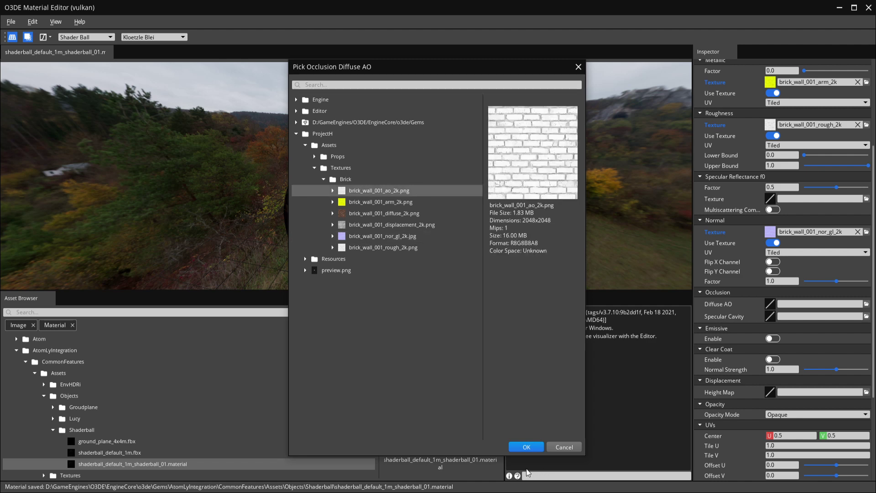
{"action": "left_click", "coordinate": [520, 446]}
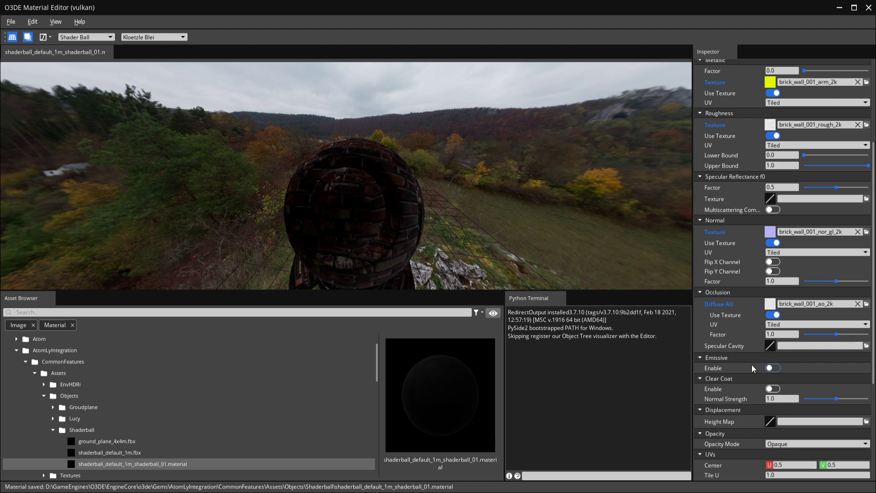
{"action": "scroll", "coordinate": [745, 365], "scroll_direction": "down", "scroll_amount": 5}
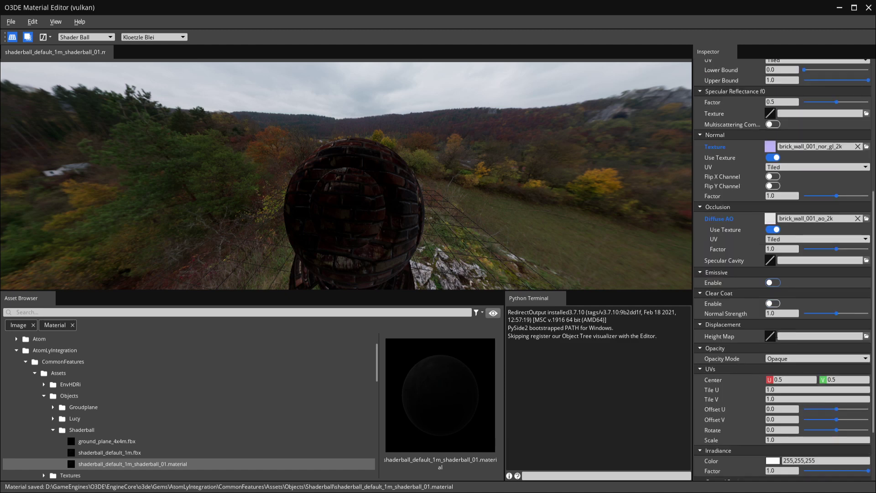
- Assign brick_wall_001_displacement_2k.png as the Displacement Height Map
{"action": "left_click", "coordinate": [866, 335]}
{"action": "left_click", "coordinate": [385, 224]}
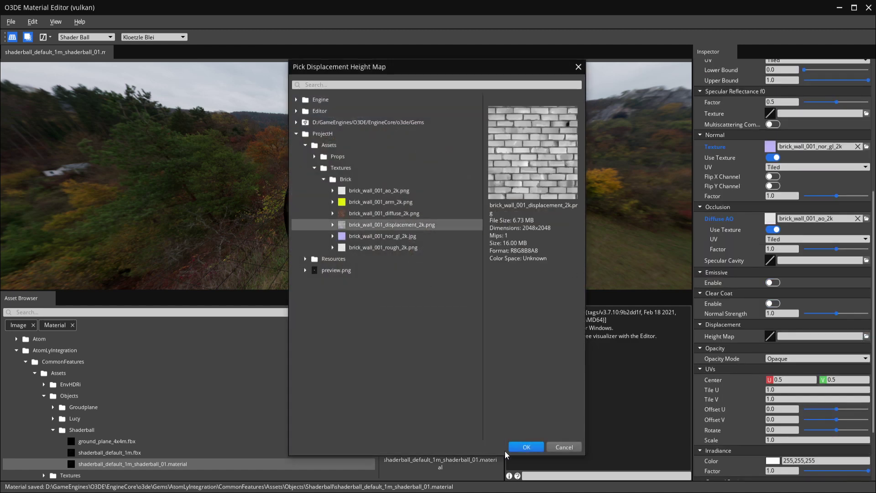
{"action": "left_click", "coordinate": [527, 446]}
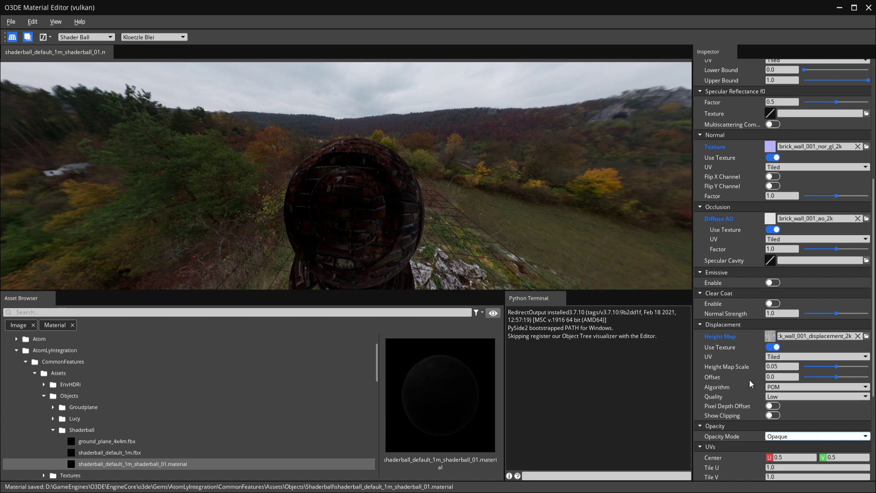
{"action": "scroll", "coordinate": [748, 383], "scroll_direction": "down", "scroll_amount": 5}
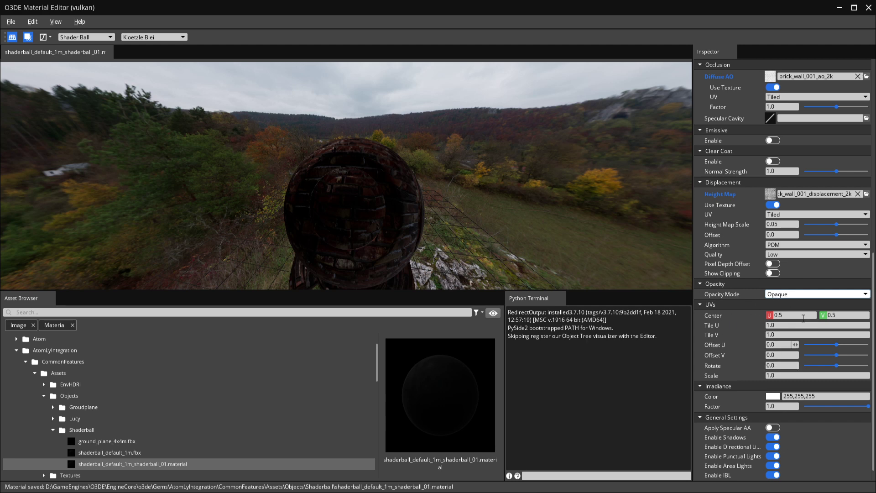
- Keep Opacity Mode at Opaque and expand the UVs settings
{"action": "left_click", "coordinate": [797, 294]}
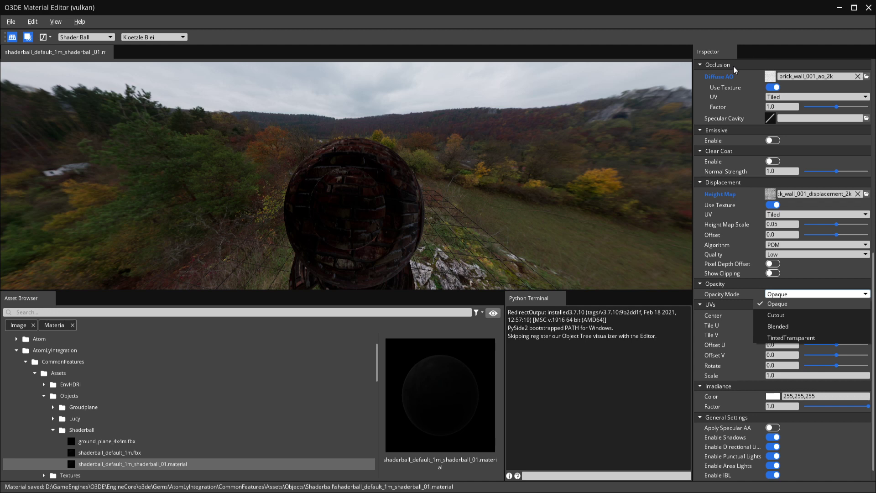
{"action": "left_click", "coordinate": [721, 302]}
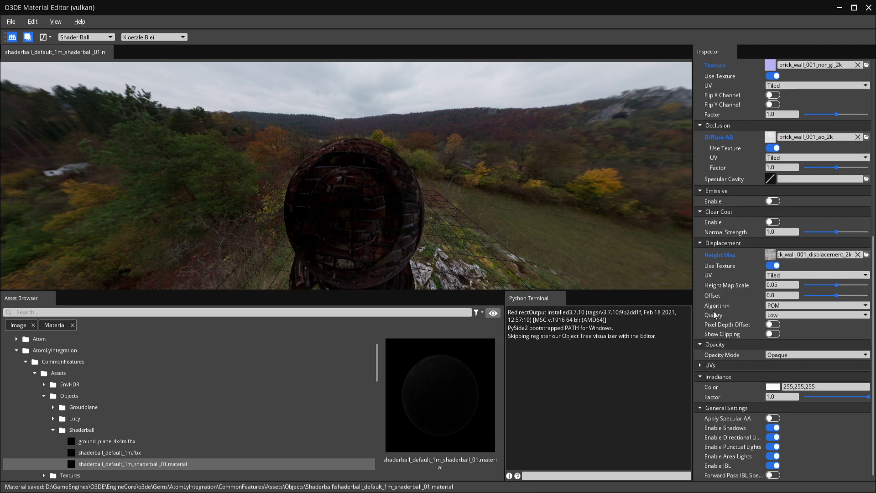
{"action": "left_click", "coordinate": [741, 367]}
{"action": "scroll", "coordinate": [747, 402], "scroll_direction": "down", "scroll_amount": 3}
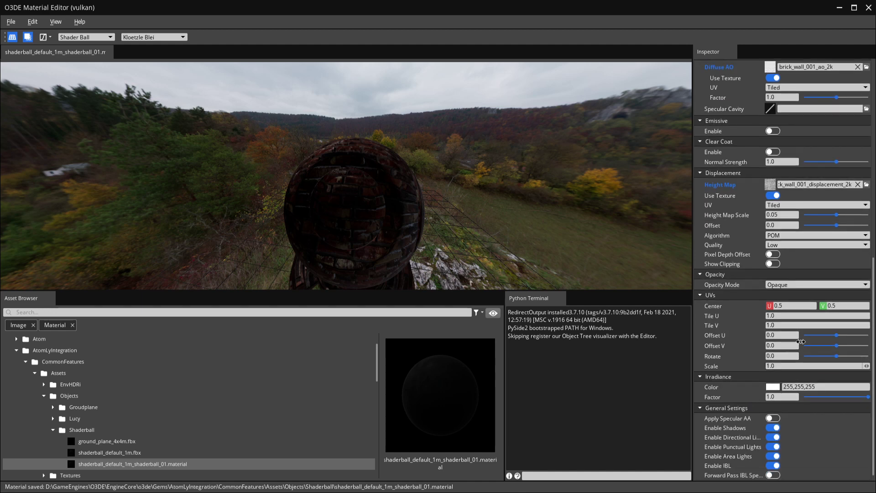